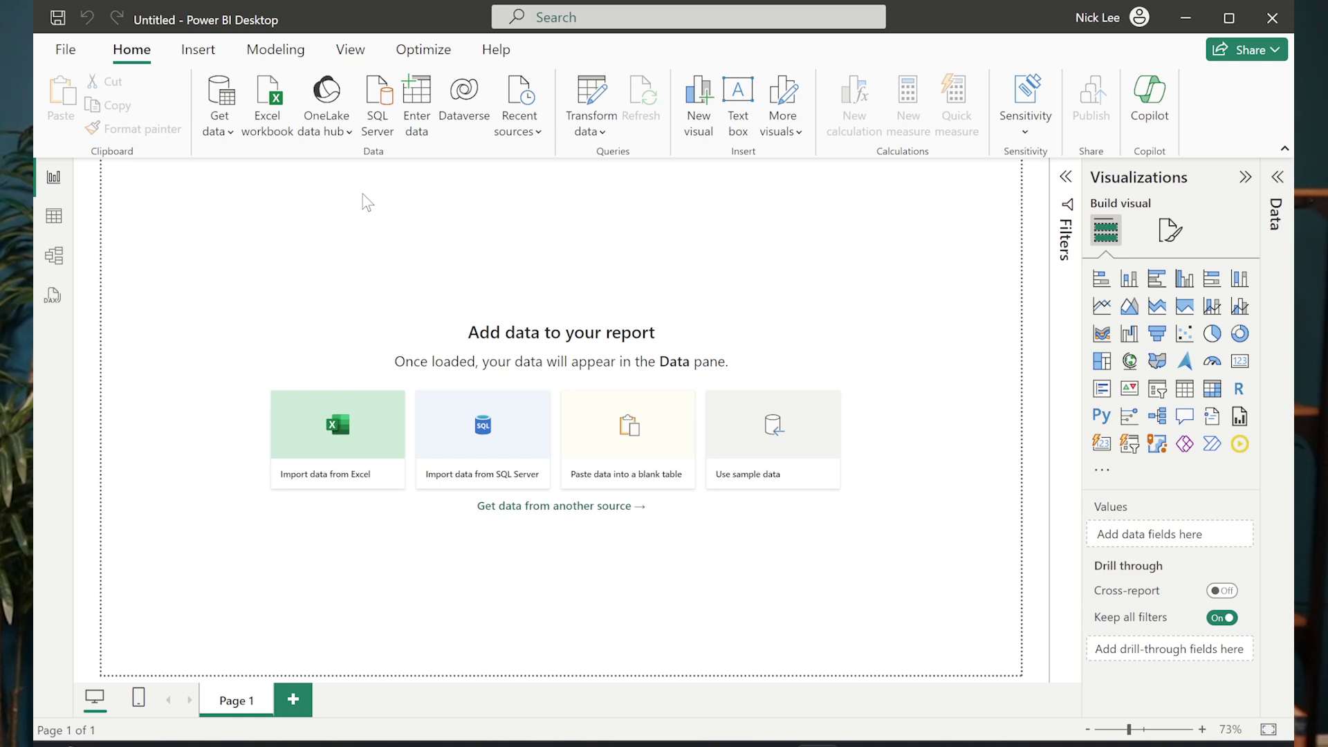
Live-connect the report to the Report Usage Metrics Model from Power BI semantic models.
{"action": "left_click", "coordinate": [228, 132]}
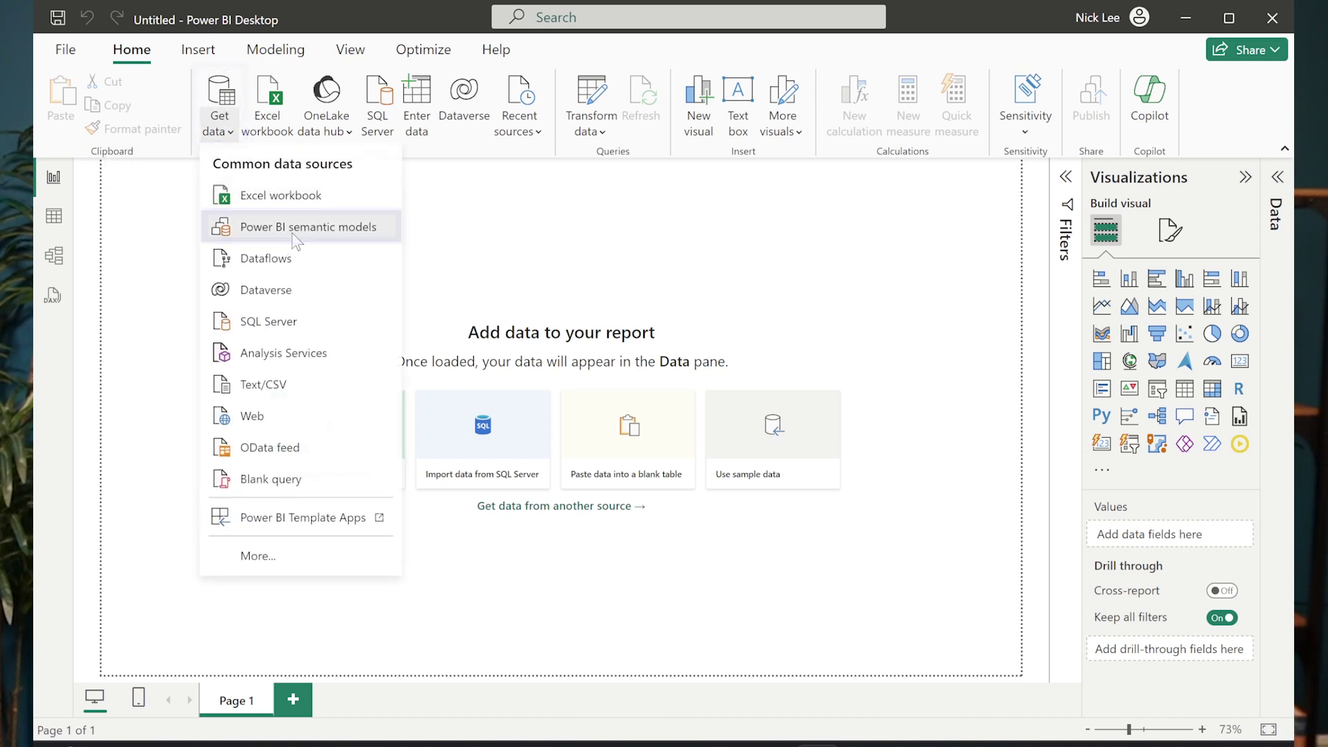
{"action": "key", "text": "Escape"}
{"action": "left_click", "coordinate": [329, 261]}
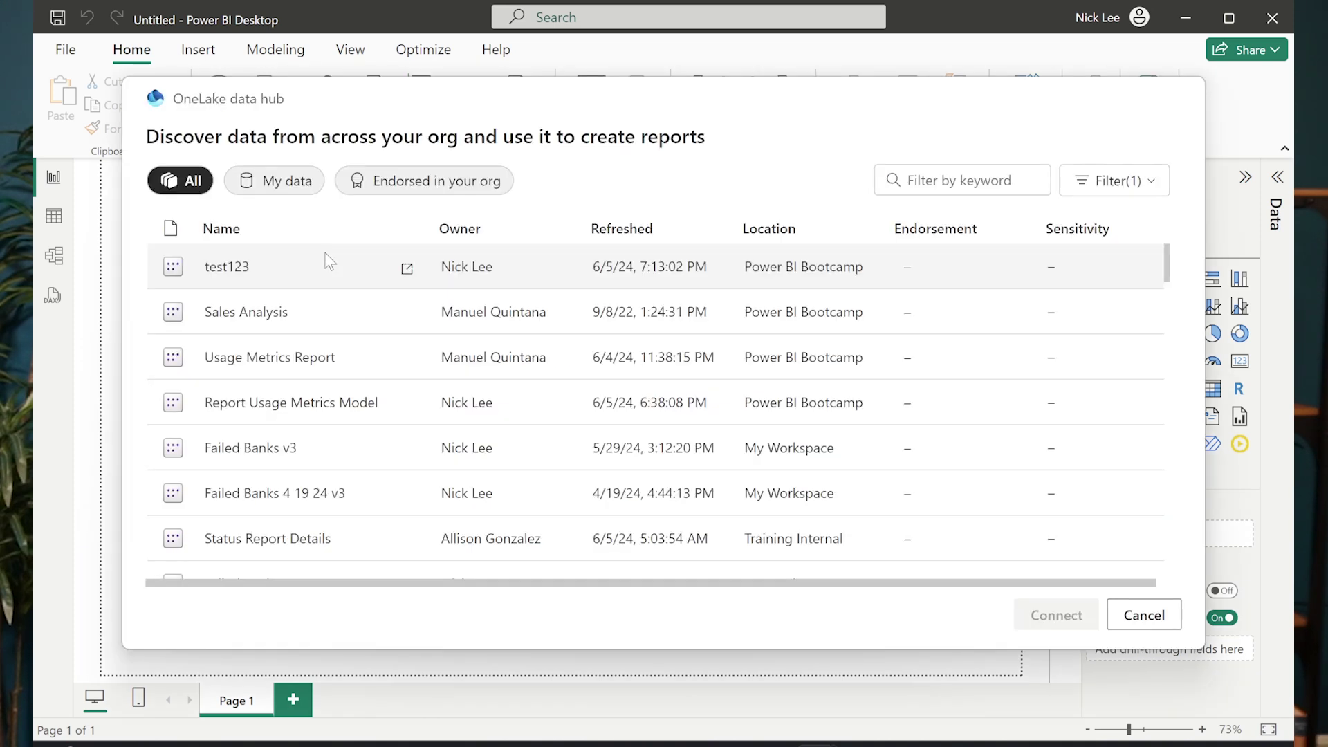
{"action": "left_click", "coordinate": [365, 408]}
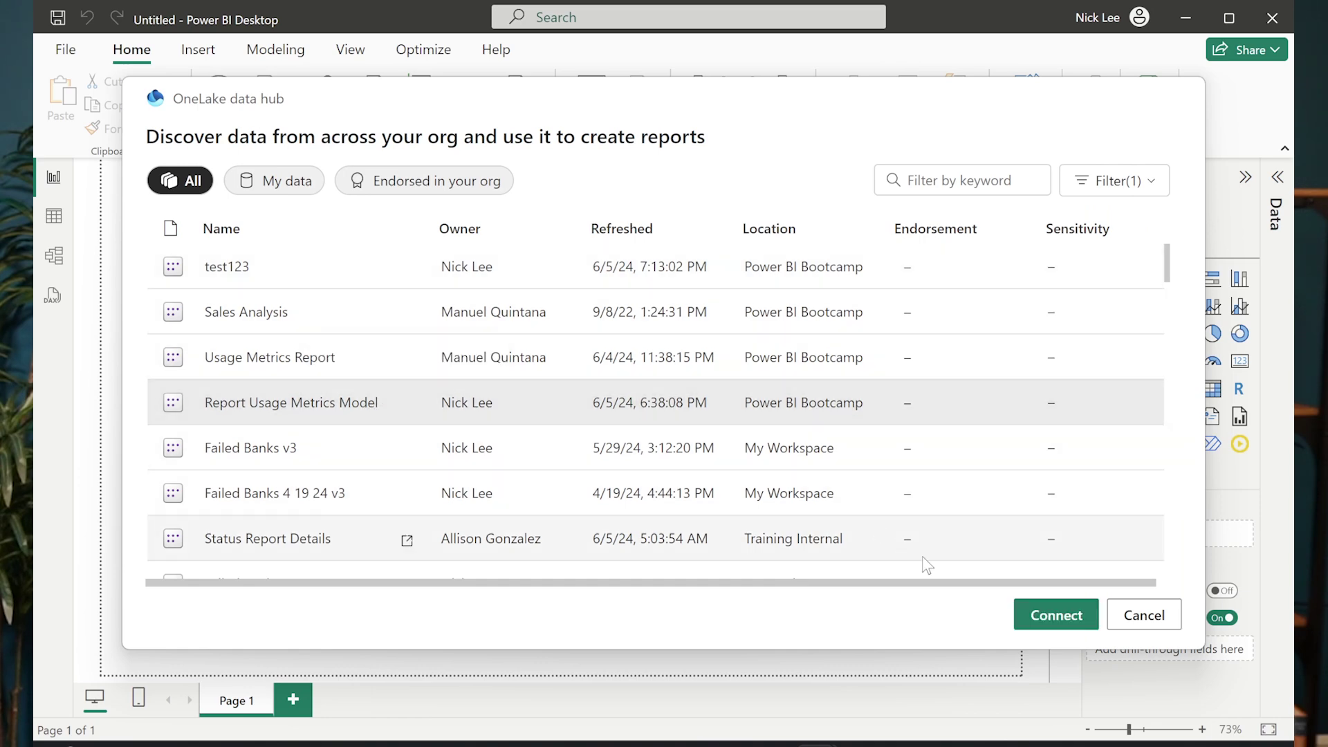
{"action": "left_click", "coordinate": [1056, 615]}
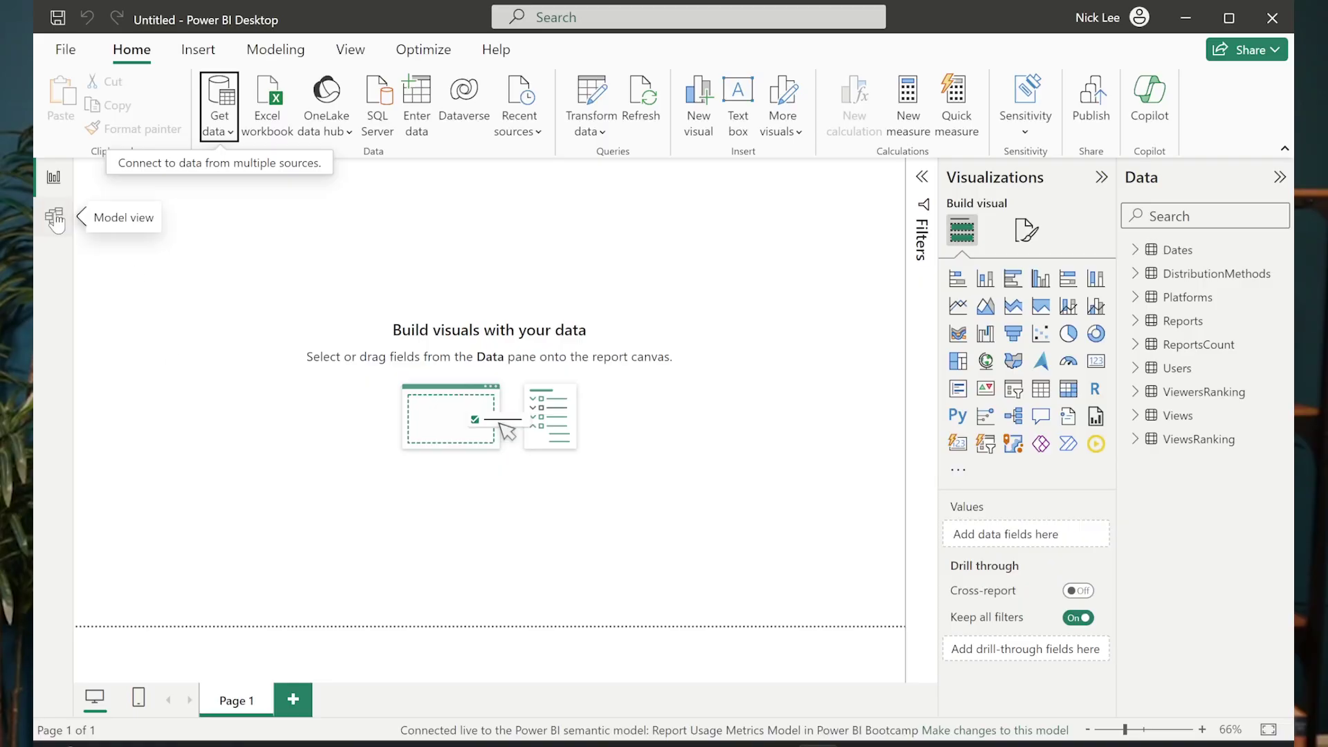
{"action": "left_click", "coordinate": [55, 217]}
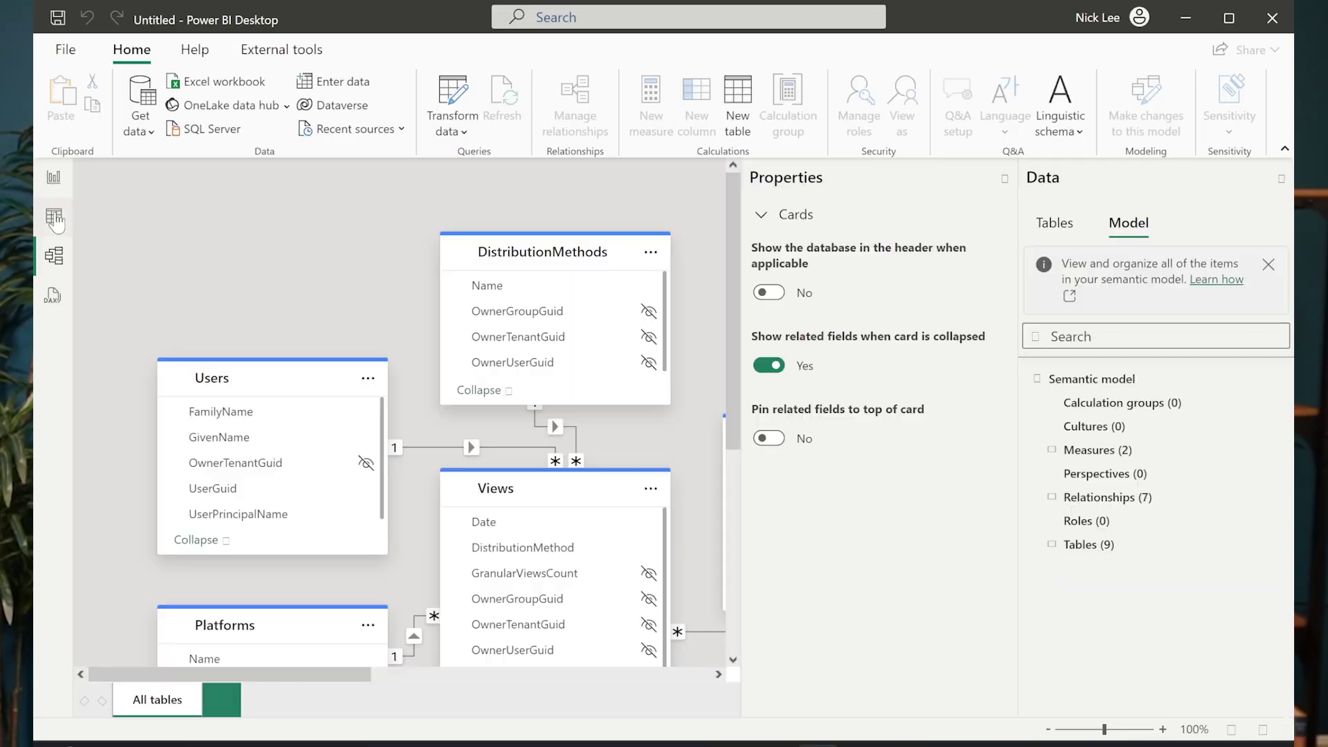
{"action": "left_click", "coordinate": [454, 448]}
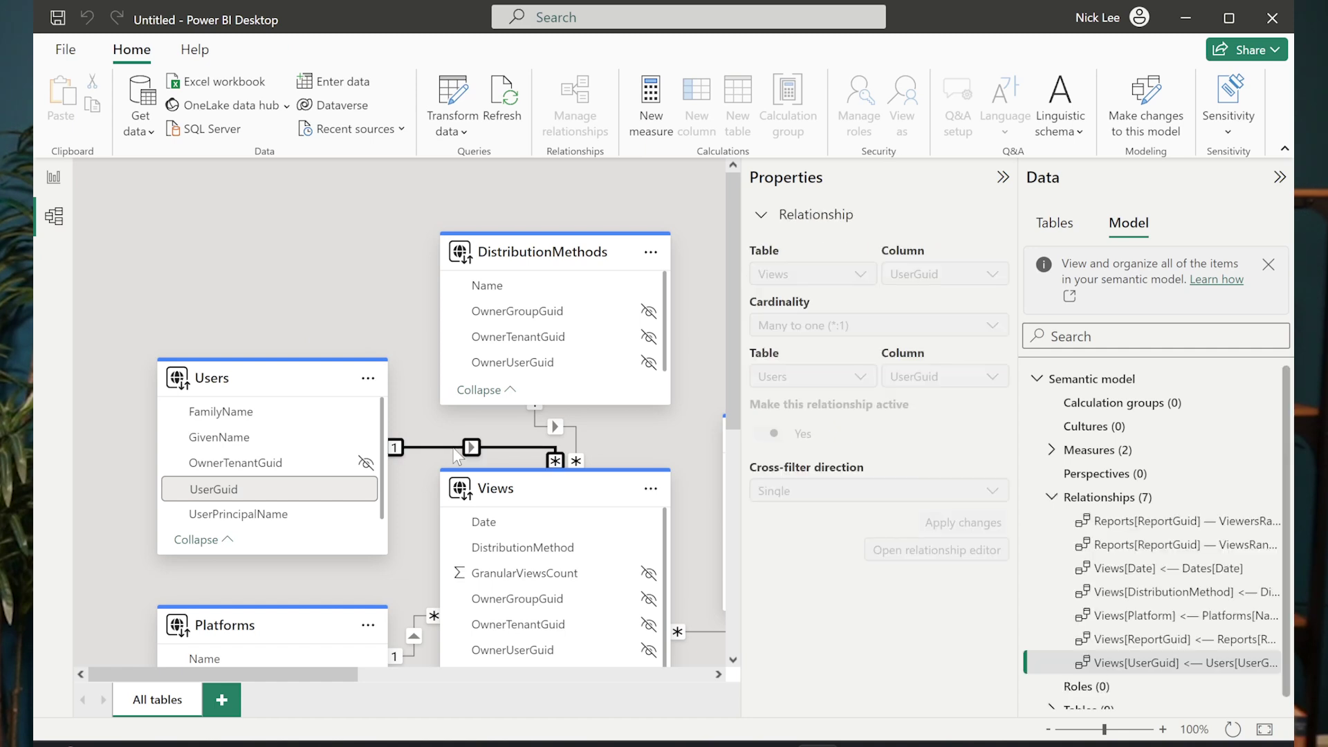
{"action": "scroll", "coordinate": [648, 433], "scroll_direction": "down", "scroll_amount": 3}
{"action": "left_click", "coordinate": [692, 436]}
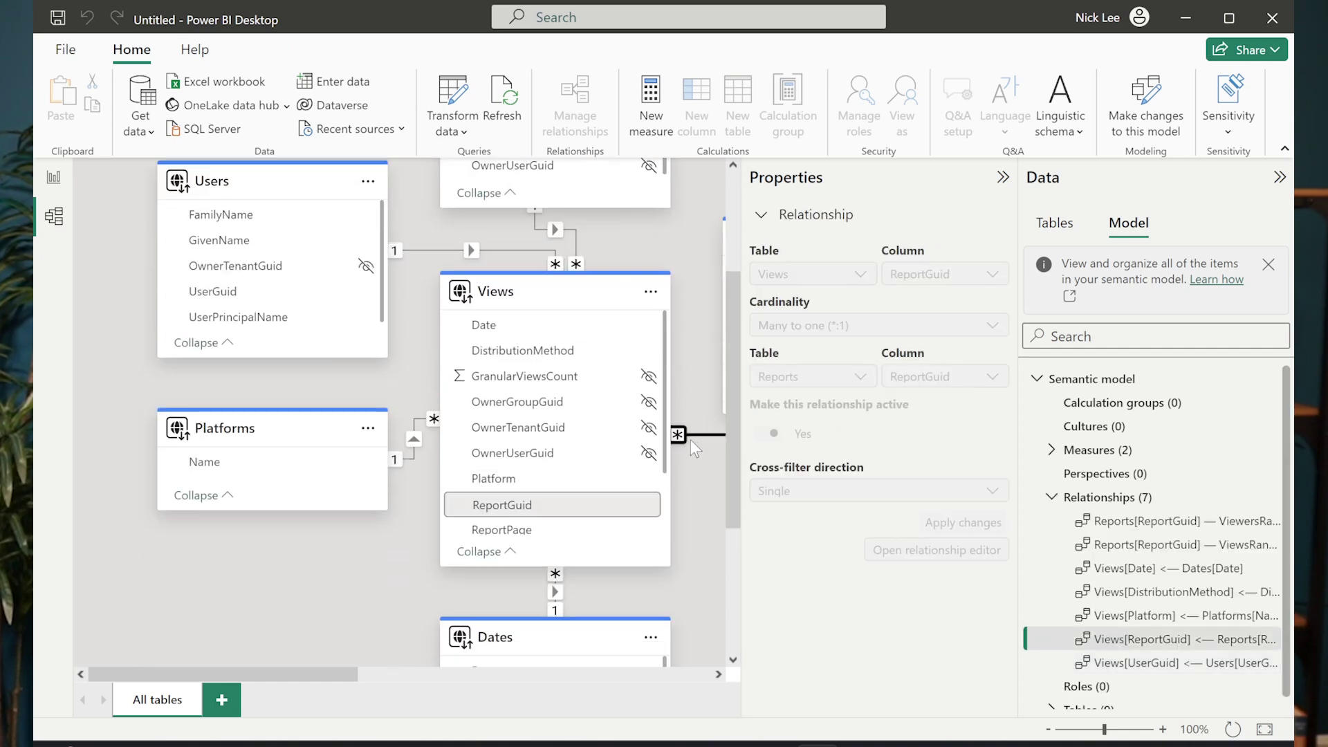
{"action": "scroll", "coordinate": [637, 417], "scroll_direction": "down", "scroll_amount": 4}
{"action": "scroll", "coordinate": [637, 417], "scroll_direction": "right", "scroll_amount": 2}
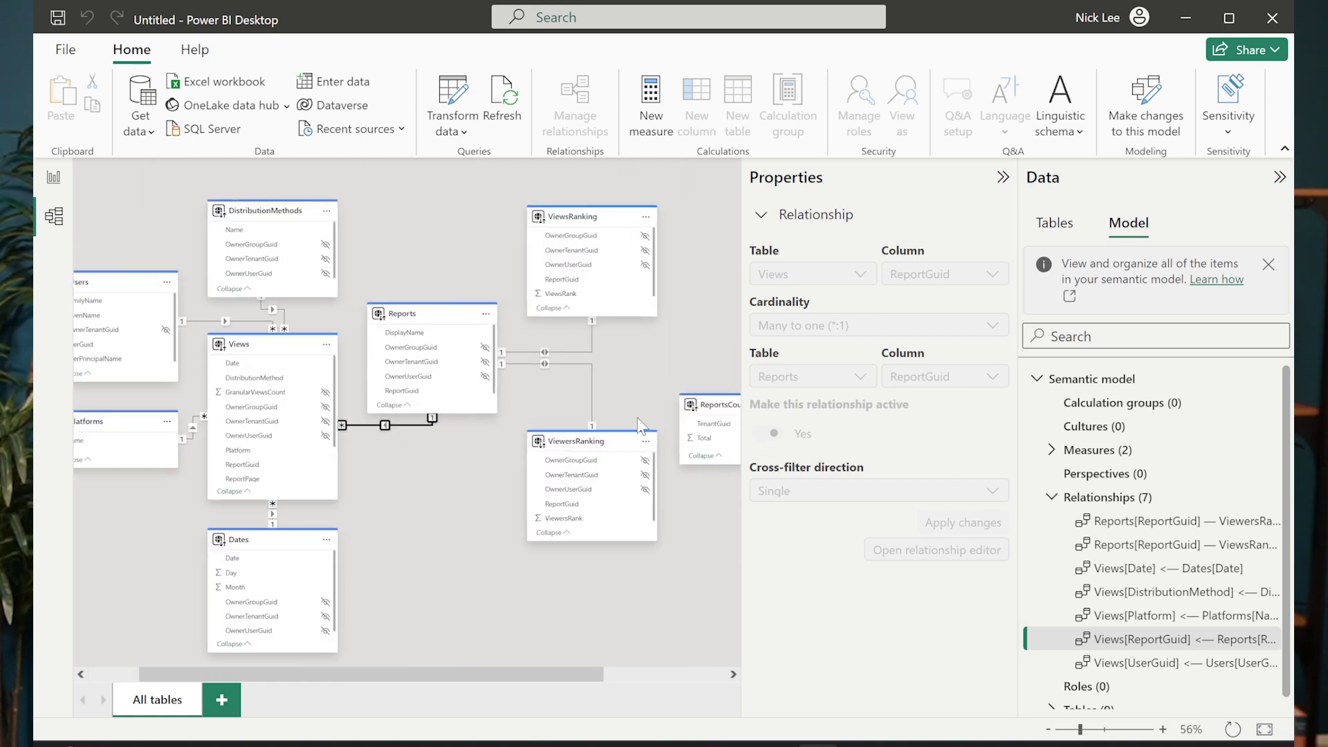
{"action": "left_click", "coordinate": [556, 365]}
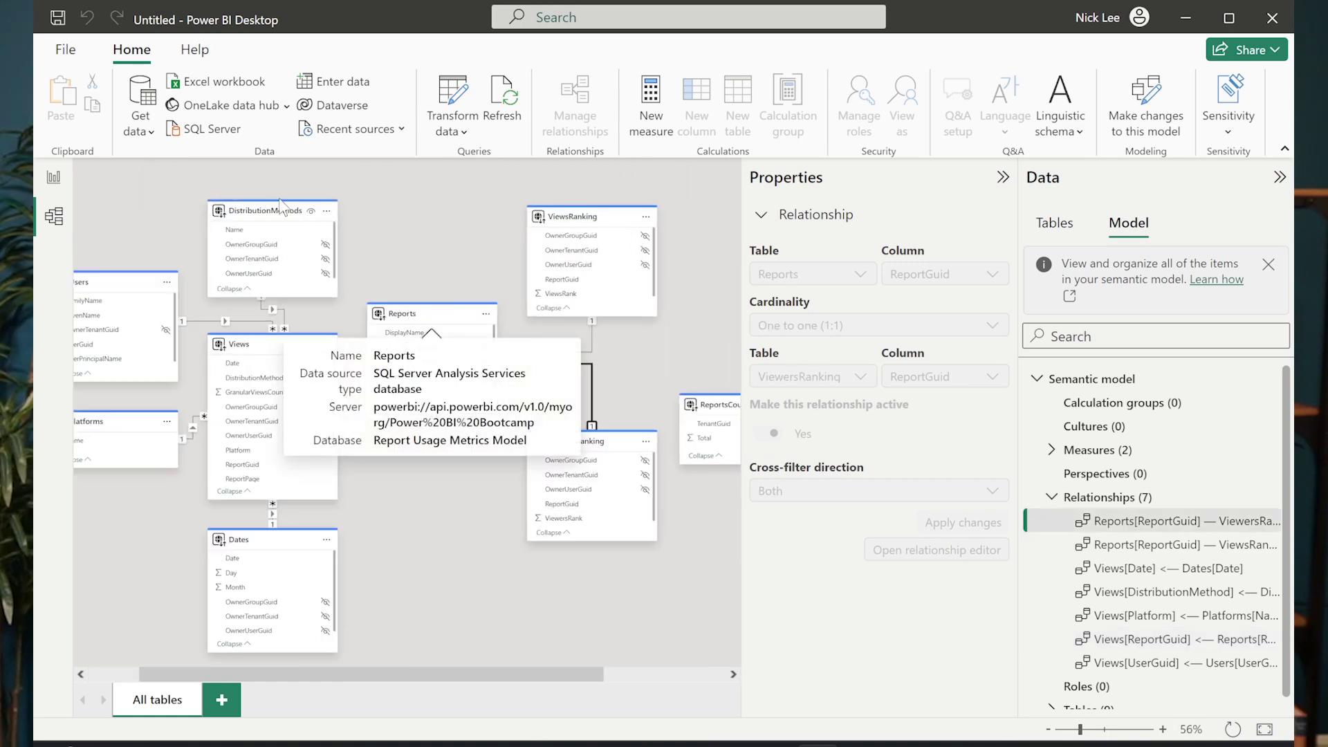
{"action": "left_click", "coordinate": [56, 178]}
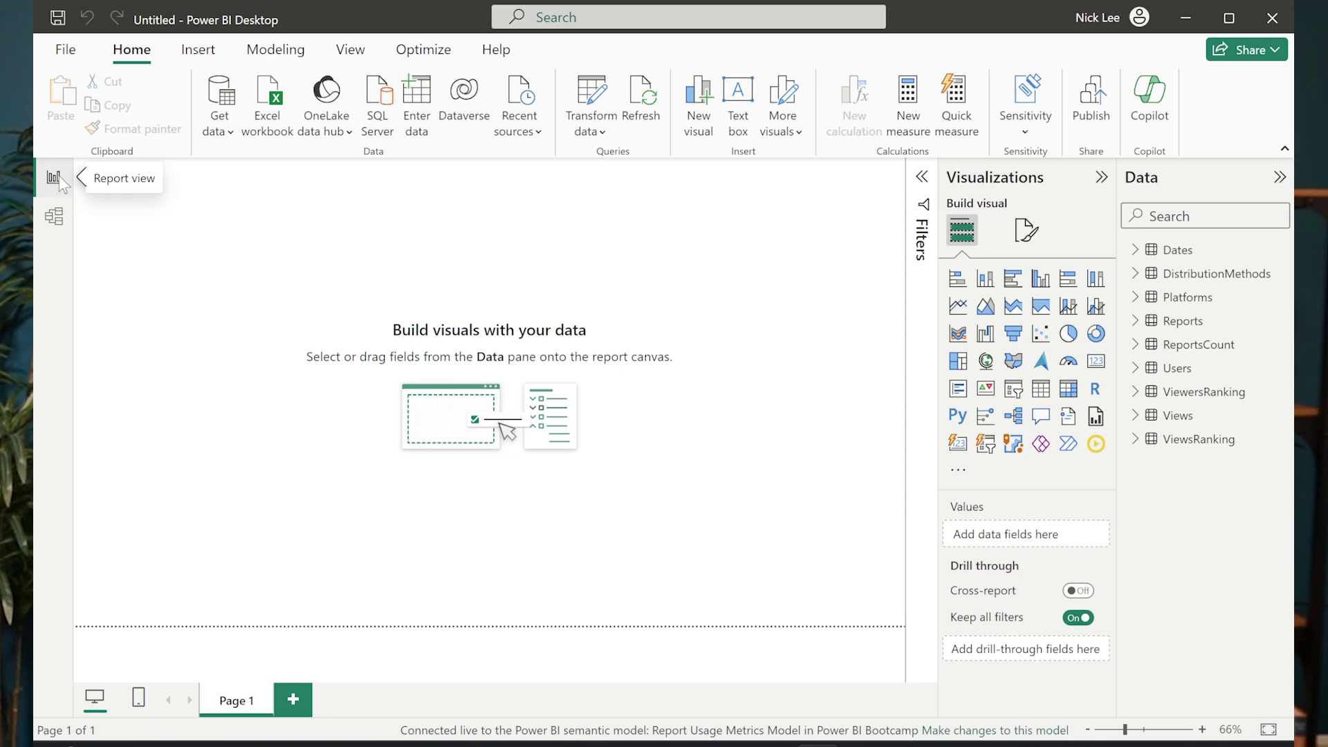
Start a Text/CSV import and accept adding a local model for DirectQuery.
{"action": "left_click", "coordinate": [220, 130]}
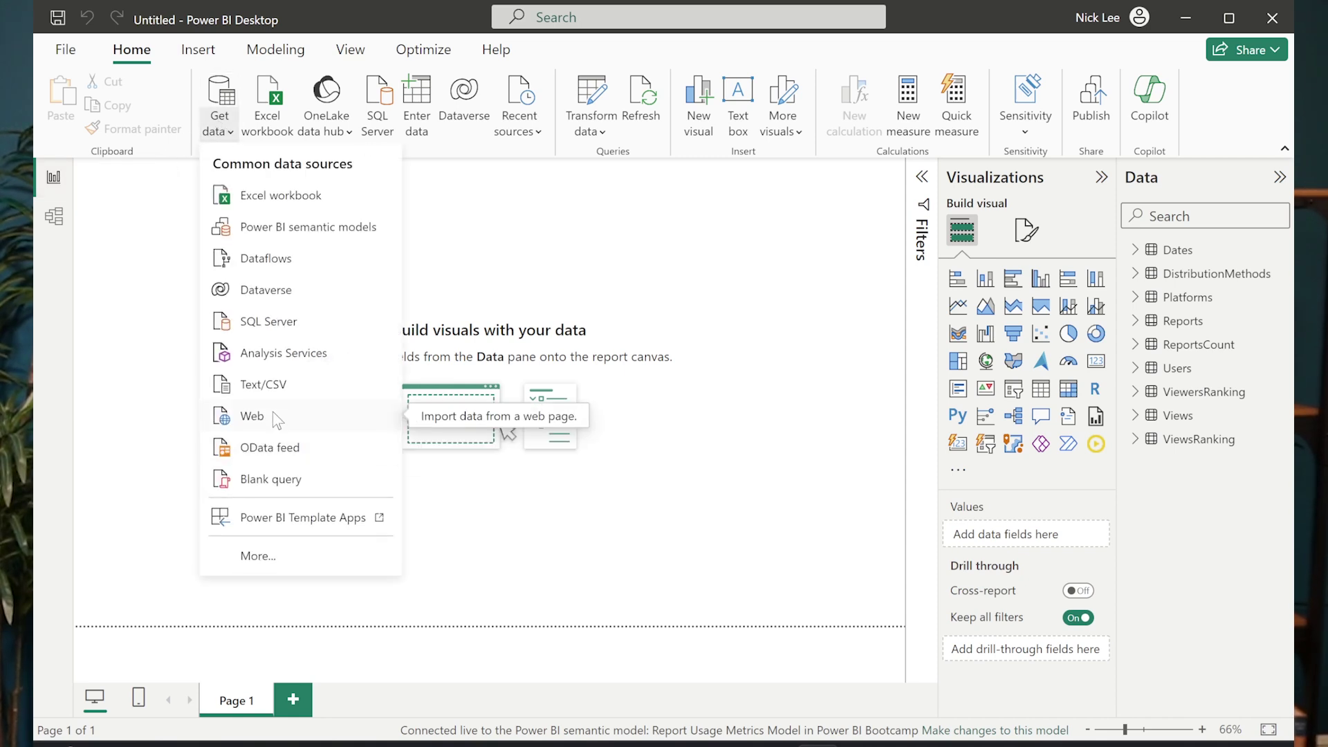
{"action": "left_click", "coordinate": [285, 390]}
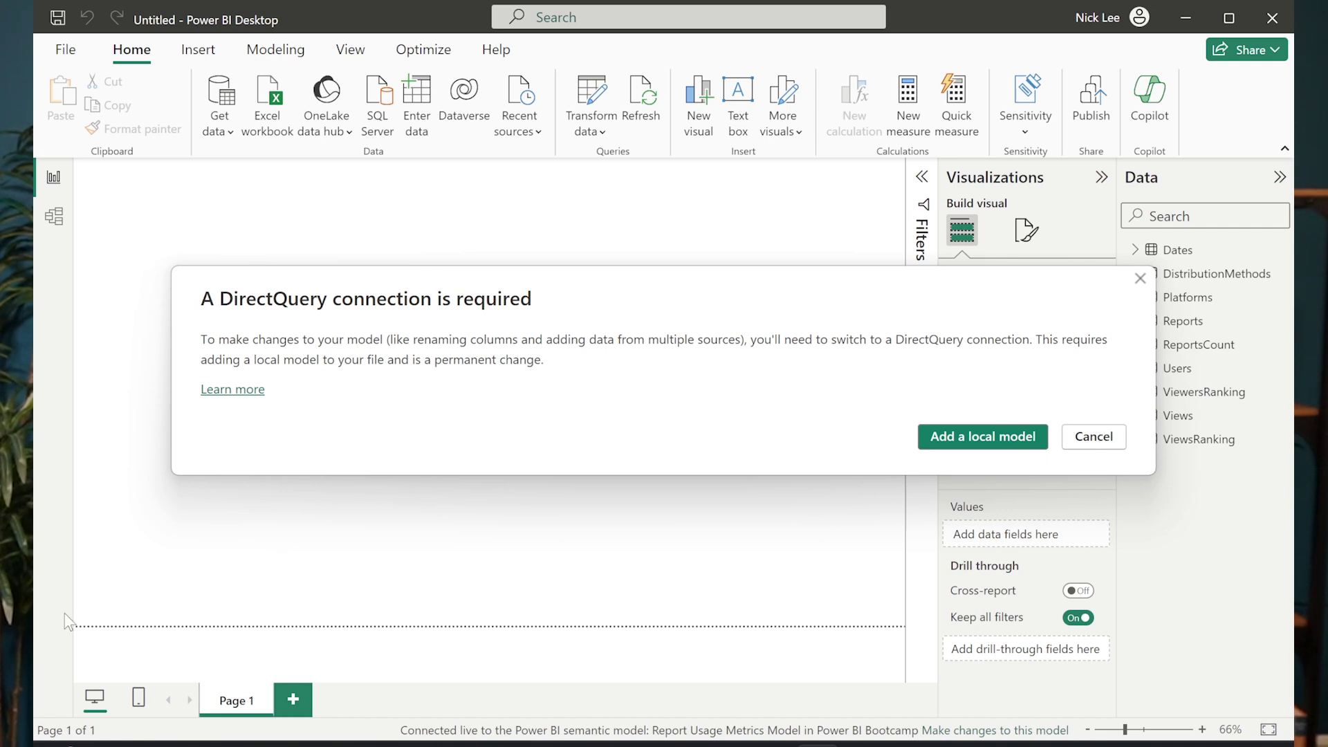
{"action": "left_click", "coordinate": [940, 438]}
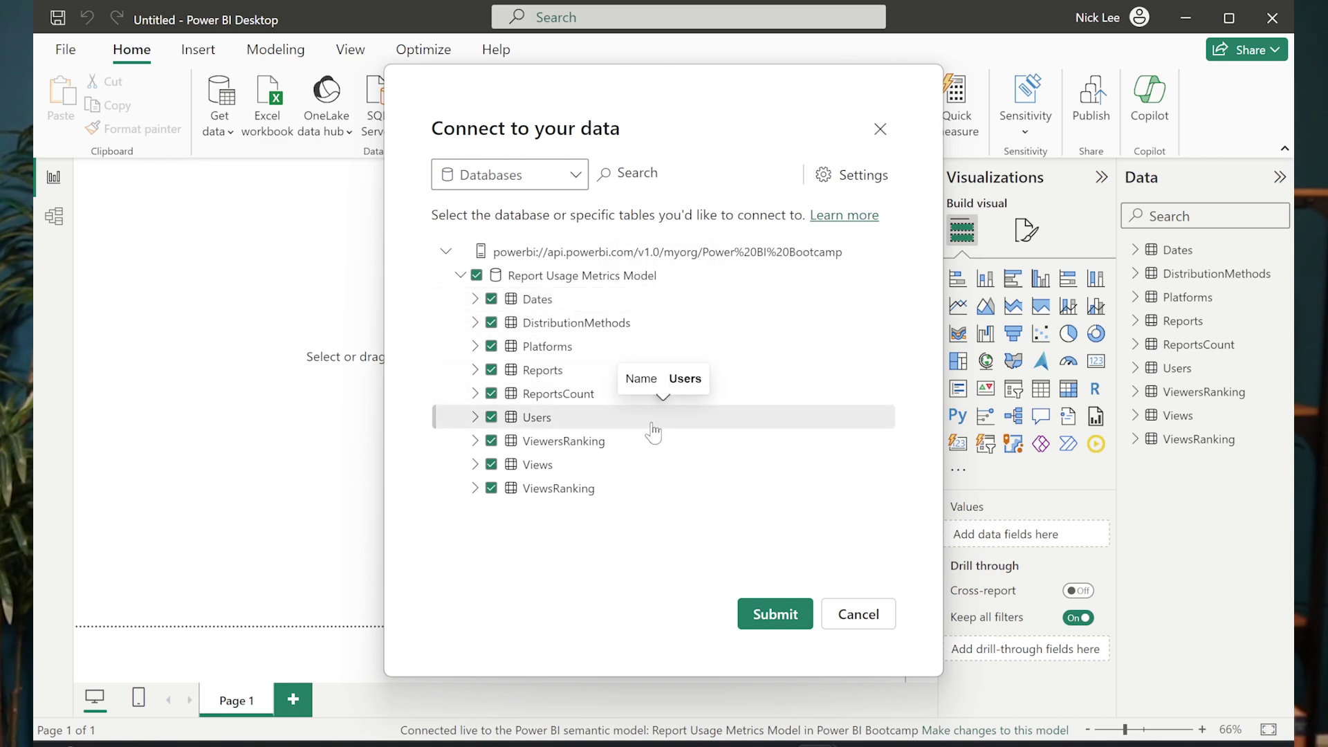
Keep all nine model tables, then load ReportData.csv from Downloads with DisplayName and ReportID.
{"action": "left_click", "coordinate": [754, 616]}
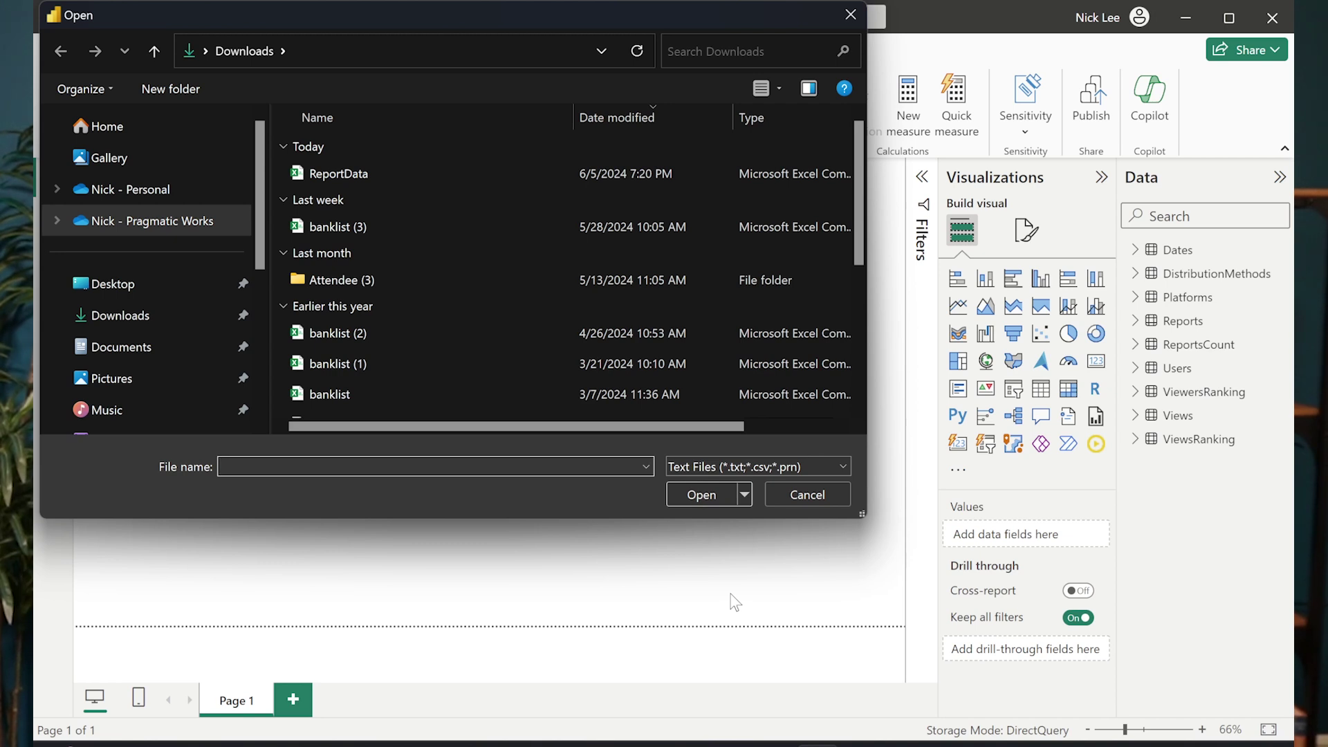
{"action": "left_click", "coordinate": [441, 177]}
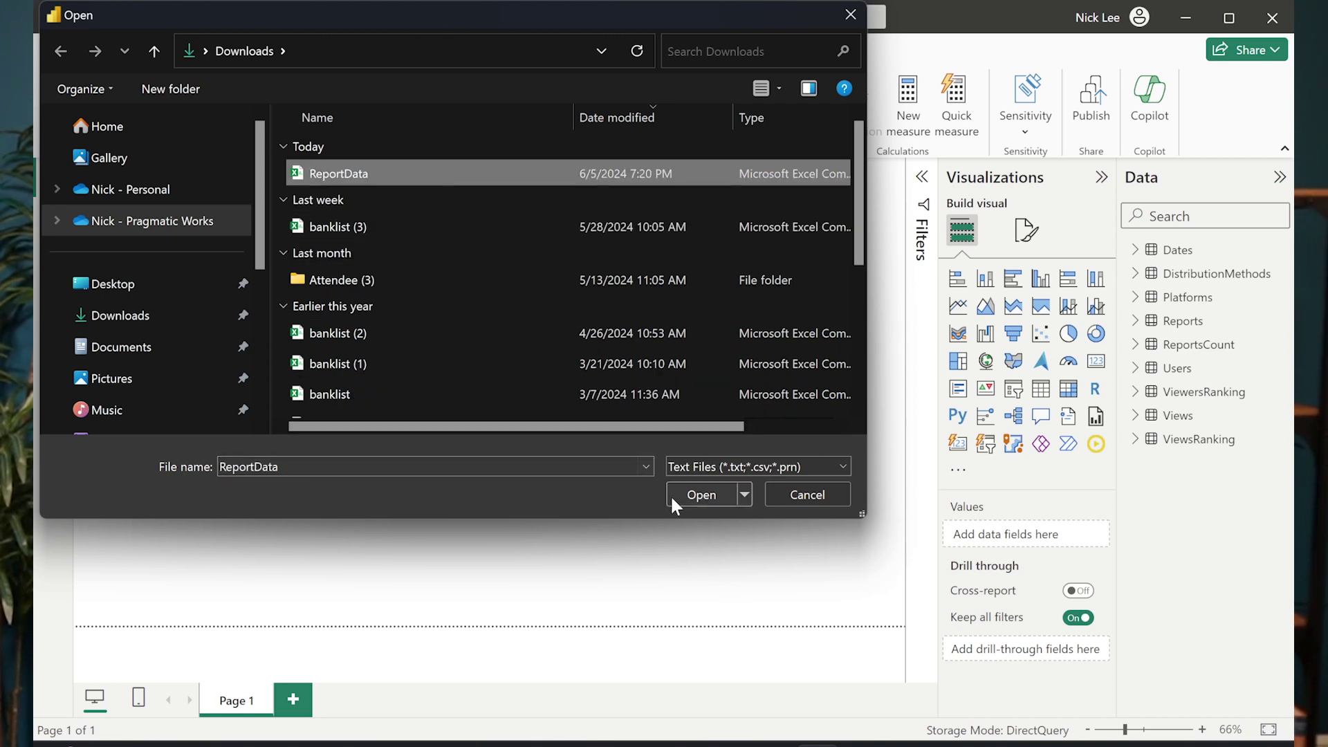
{"action": "left_click", "coordinate": [711, 496]}
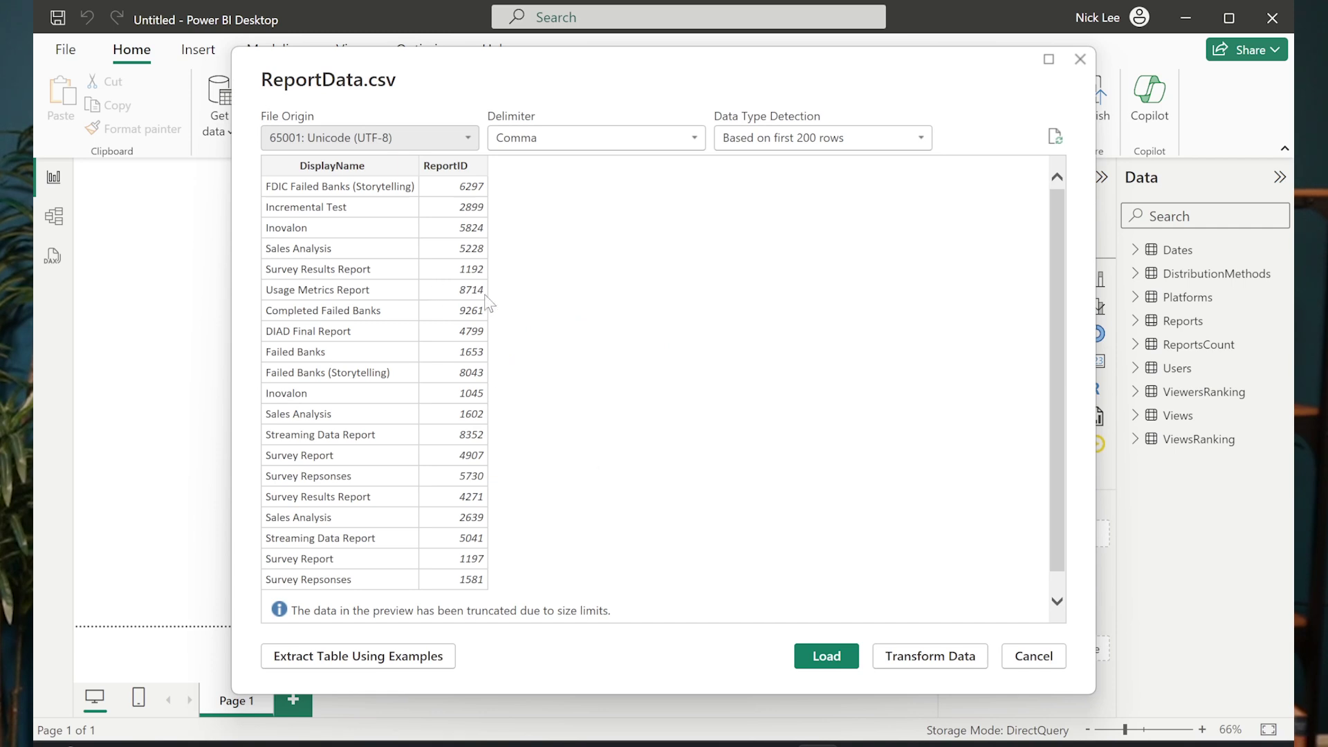
{"action": "scroll", "coordinate": [452, 351], "scroll_direction": "down", "scroll_amount": 1}
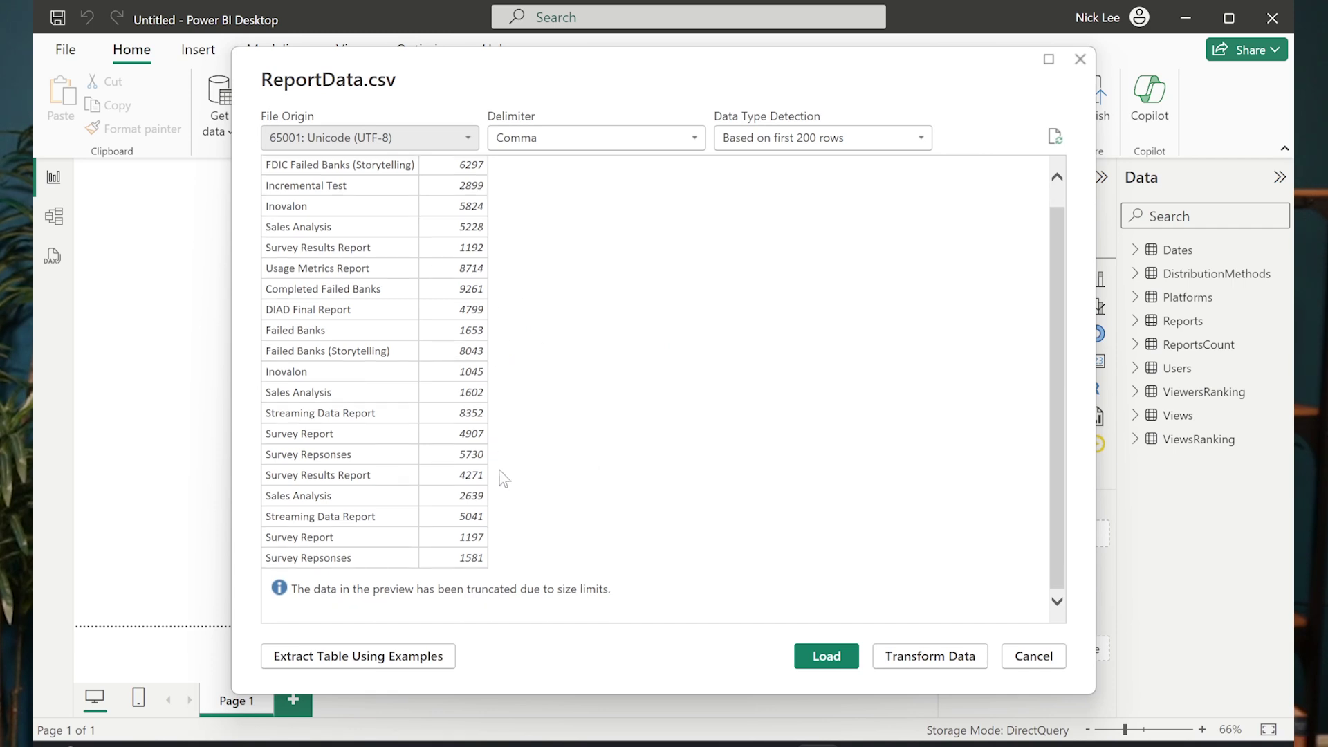
{"action": "scroll", "coordinate": [484, 580], "scroll_direction": "up", "scroll_amount": 1}
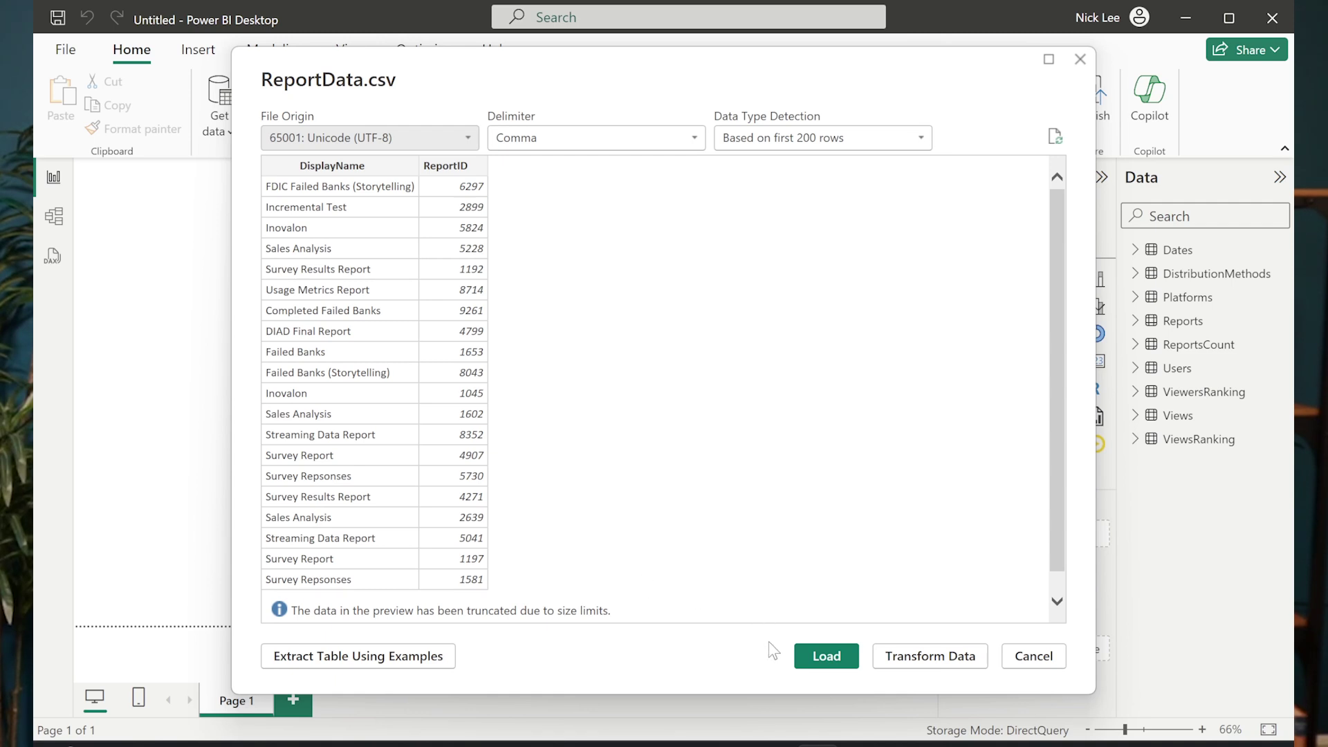
{"action": "left_click", "coordinate": [827, 656]}
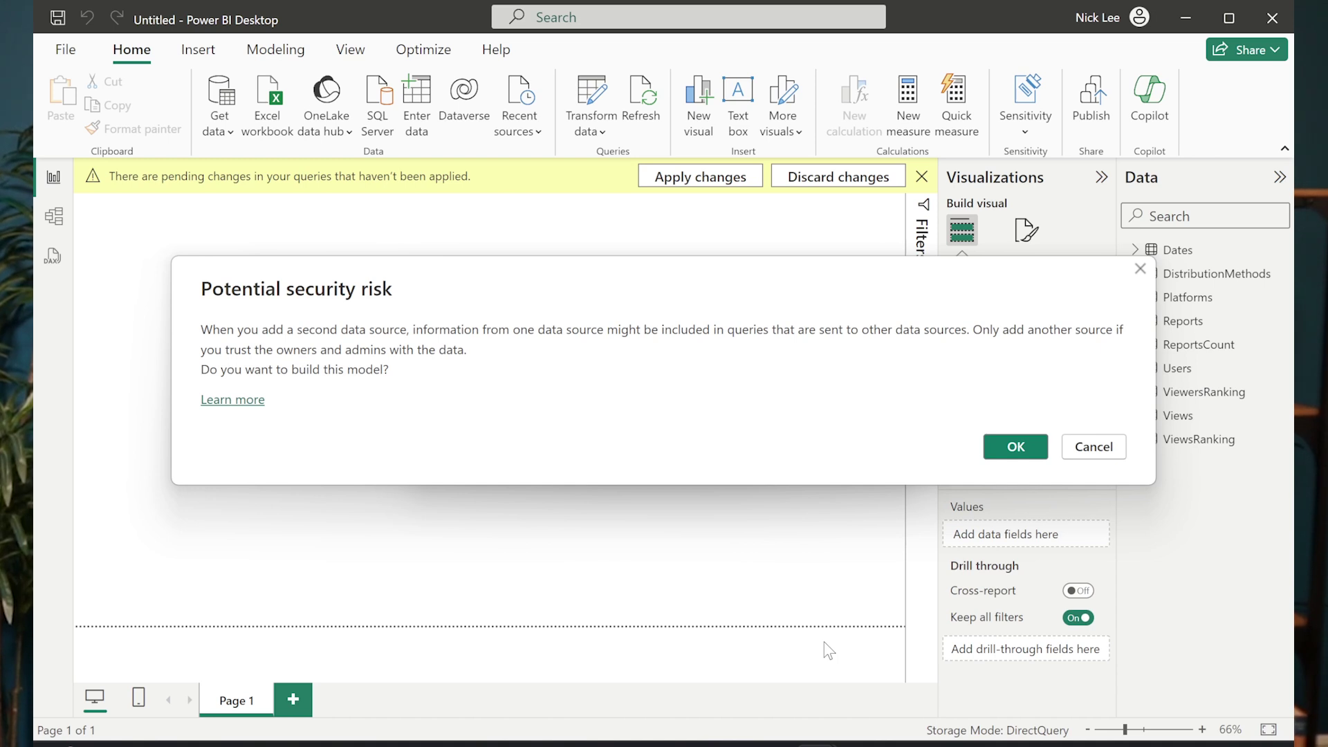
Accept the potential security risk warning so ReportData loads in Mixed storage mode.
{"action": "left_click", "coordinate": [1016, 447]}
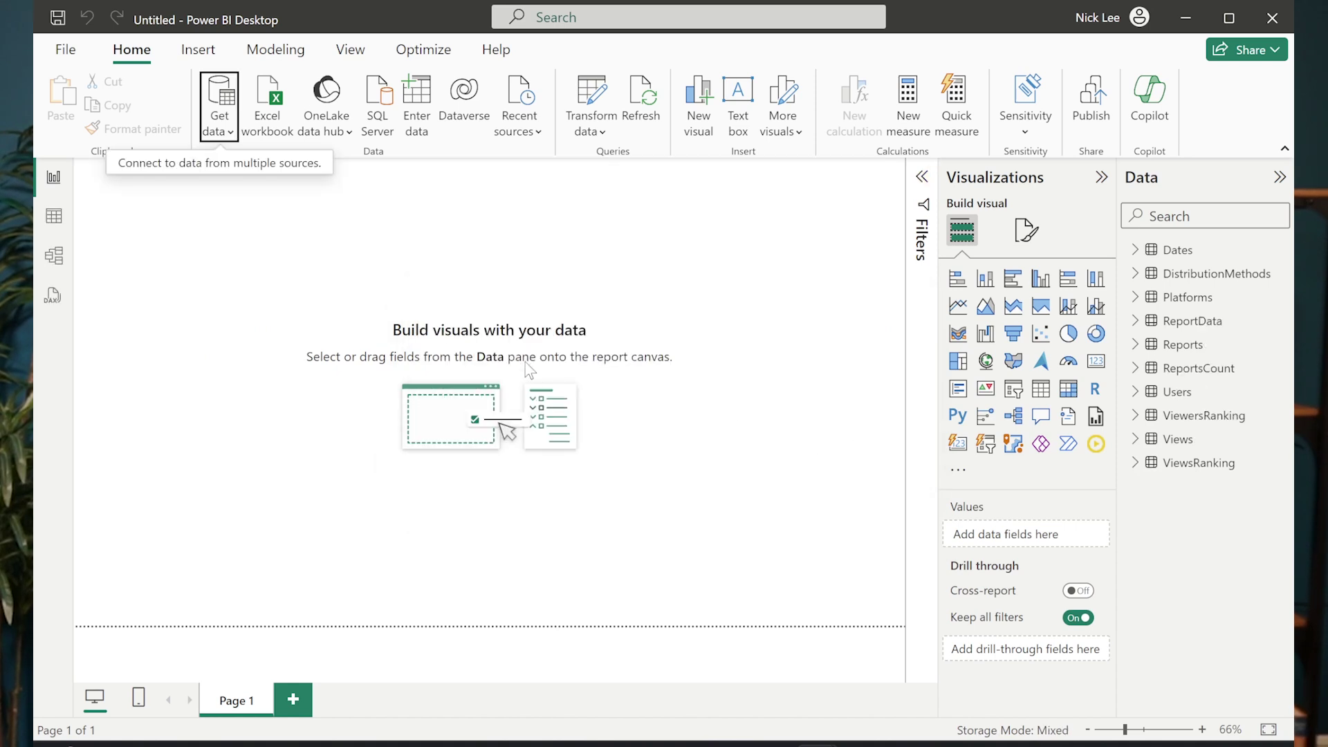
Switch to Table view and browse ReportData's imported rows.
{"action": "left_click", "coordinate": [54, 216]}
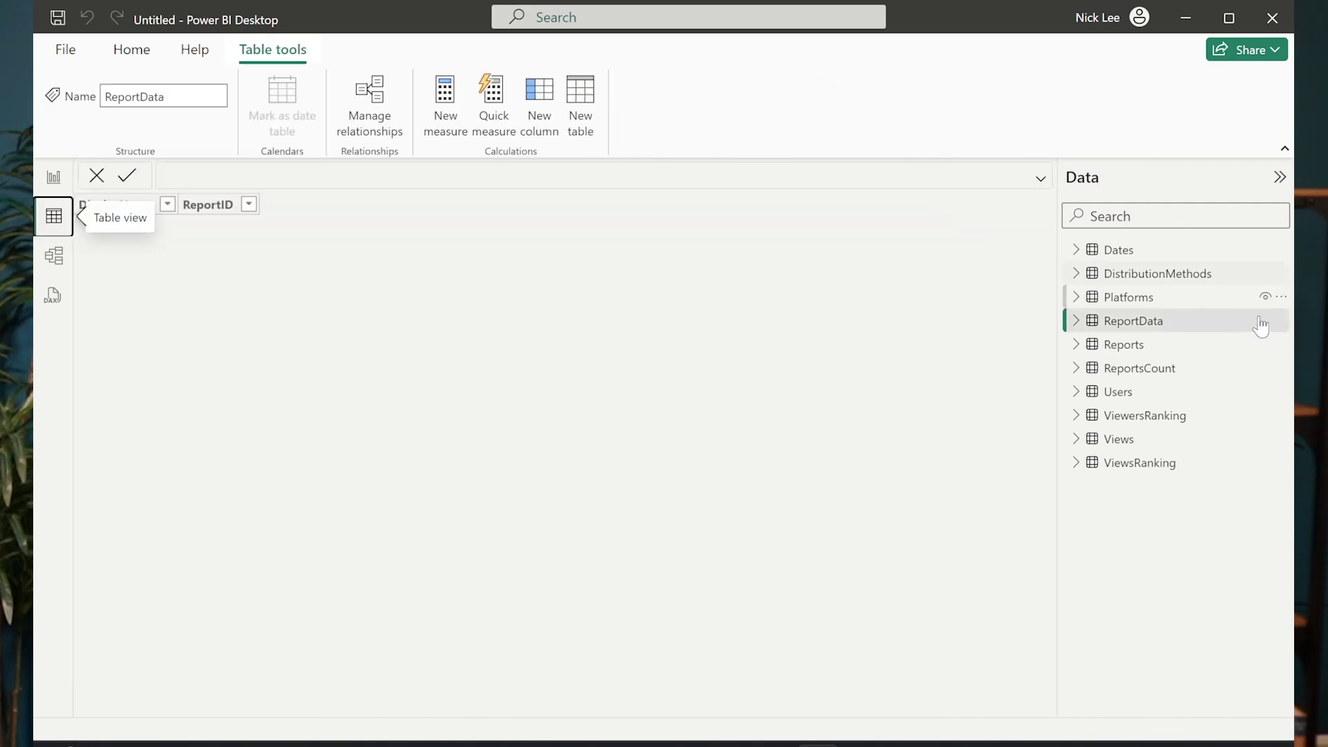
{"action": "left_click", "coordinate": [1177, 332]}
{"action": "scroll", "coordinate": [296, 424], "scroll_direction": "down", "scroll_amount": 8}
{"action": "scroll", "coordinate": [287, 419], "scroll_direction": "down", "scroll_amount": 12}
{"action": "scroll", "coordinate": [264, 452], "scroll_direction": "up", "scroll_amount": 20}
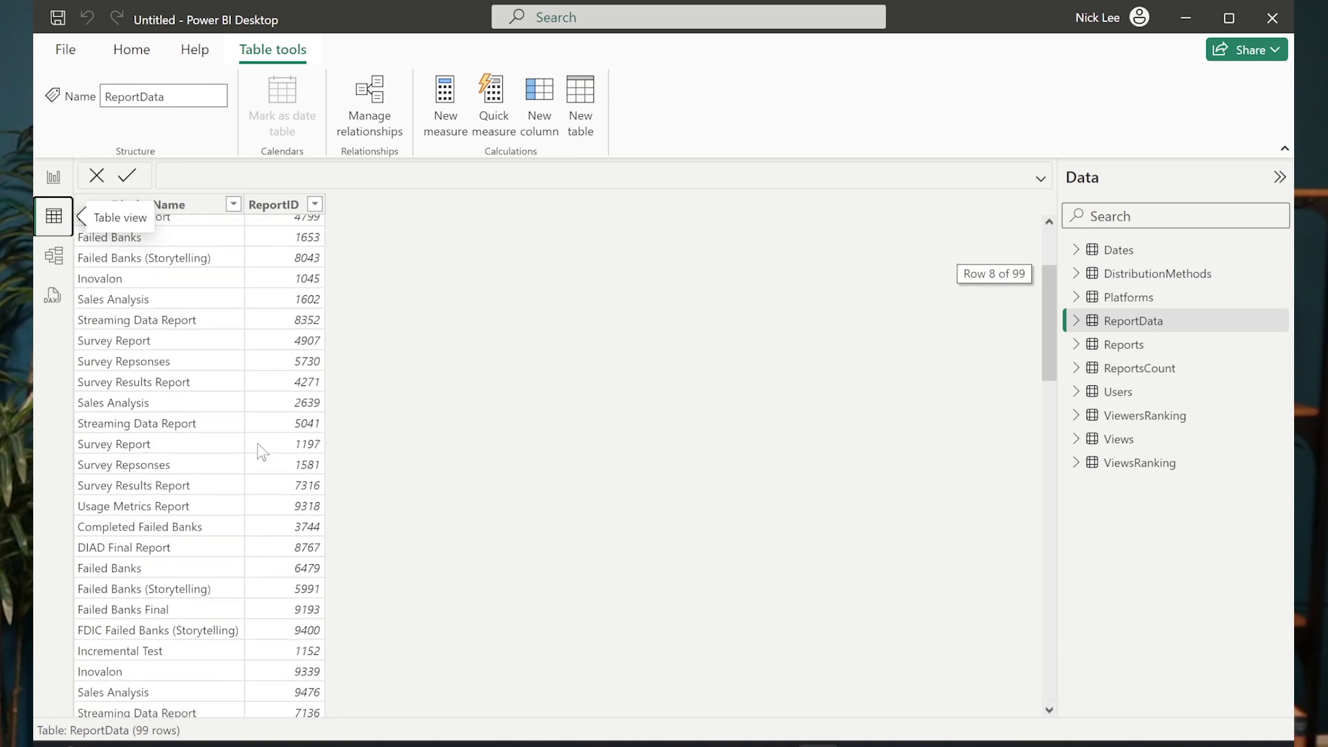
{"action": "scroll", "coordinate": [262, 451], "scroll_direction": "up", "scroll_amount": 1}
Check the DirectQuery model tables, which show no preview, then return to ReportData's 99 rows.
{"action": "left_click", "coordinate": [1169, 347]}
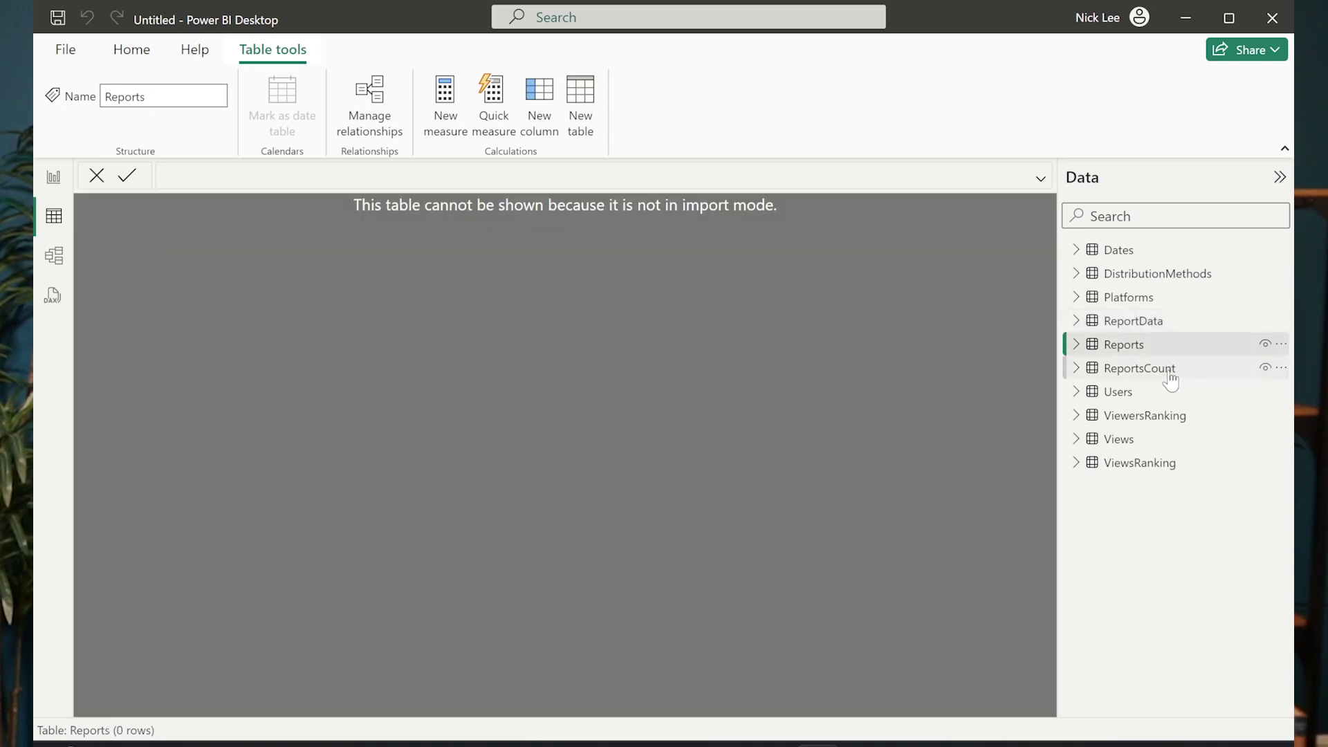
{"action": "left_click", "coordinate": [1169, 377]}
{"action": "left_click", "coordinate": [1163, 419]}
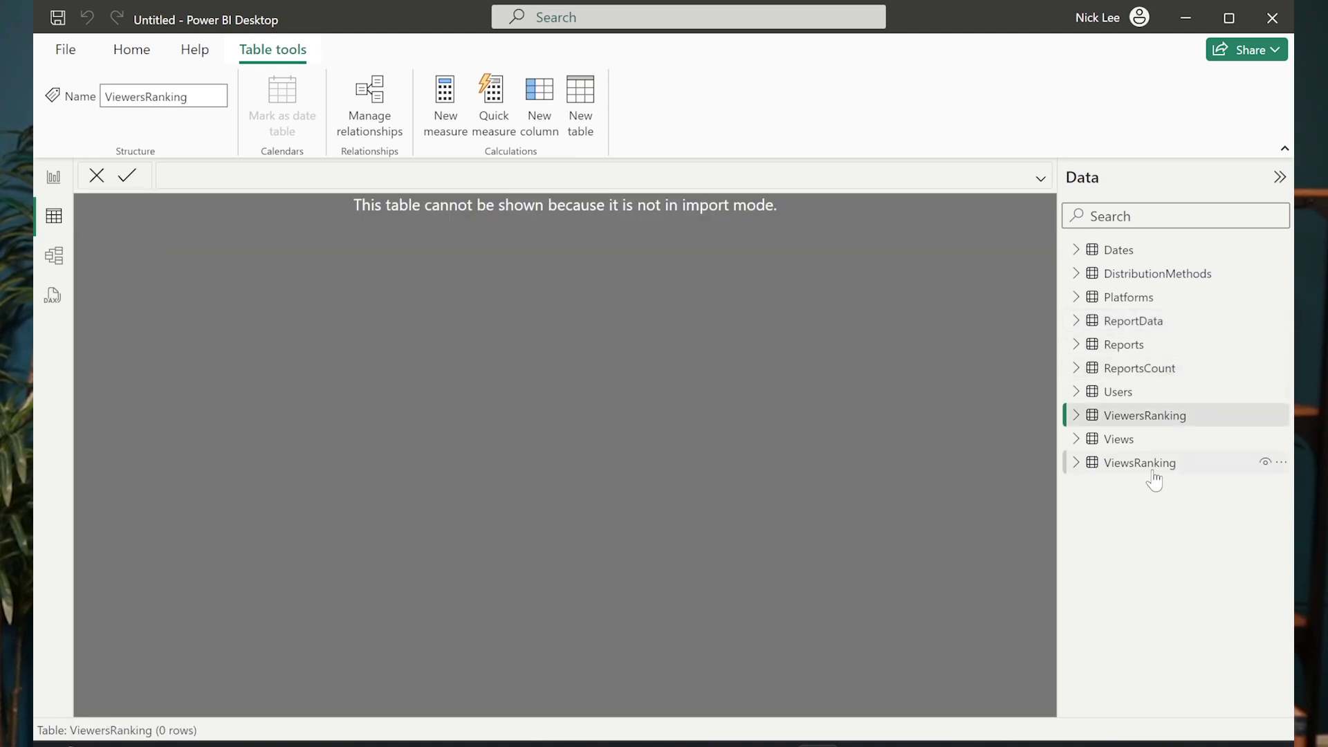
{"action": "left_click", "coordinate": [1145, 438]}
{"action": "left_click", "coordinate": [1143, 415]}
{"action": "left_click", "coordinate": [1143, 392]}
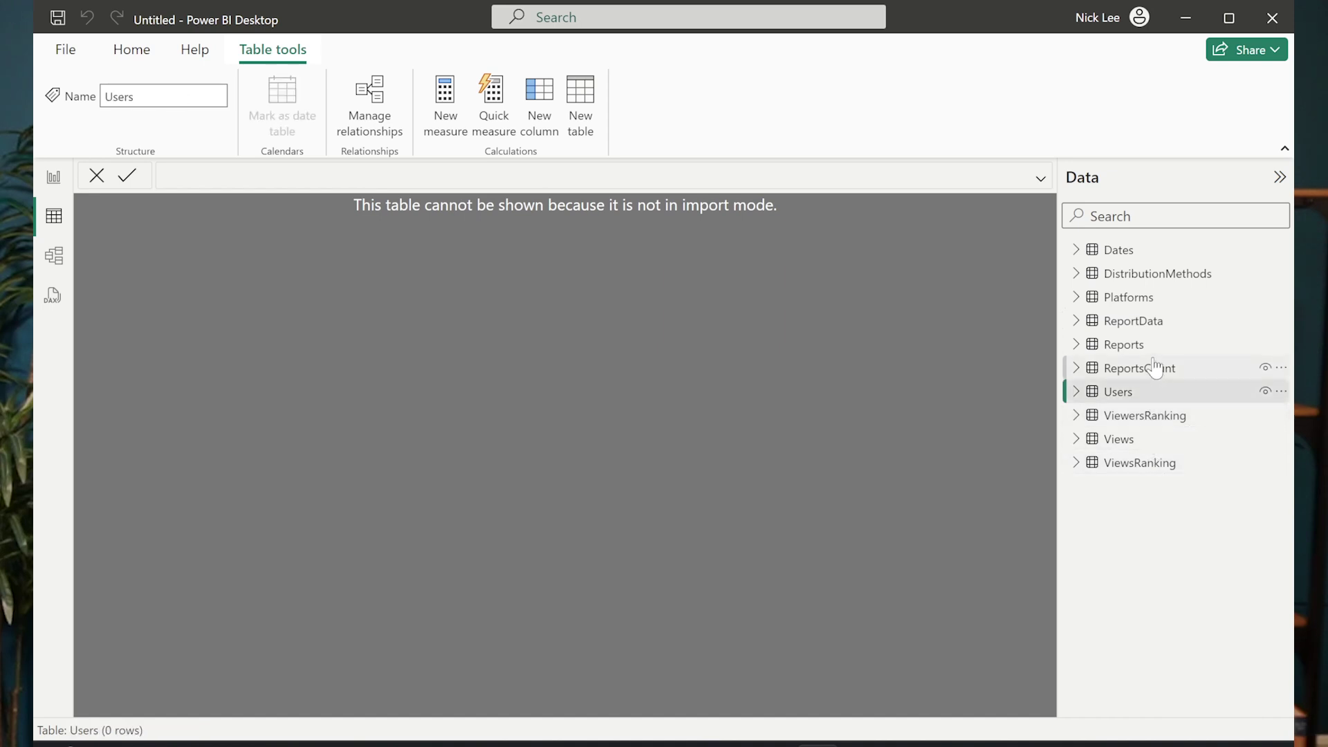
{"action": "left_click", "coordinate": [1156, 367]}
{"action": "left_click", "coordinate": [1154, 345]}
{"action": "left_click", "coordinate": [1159, 298]}
{"action": "left_click", "coordinate": [1151, 274]}
{"action": "left_click", "coordinate": [1149, 256]}
{"action": "mouse_move", "coordinate": [1150, 261]}
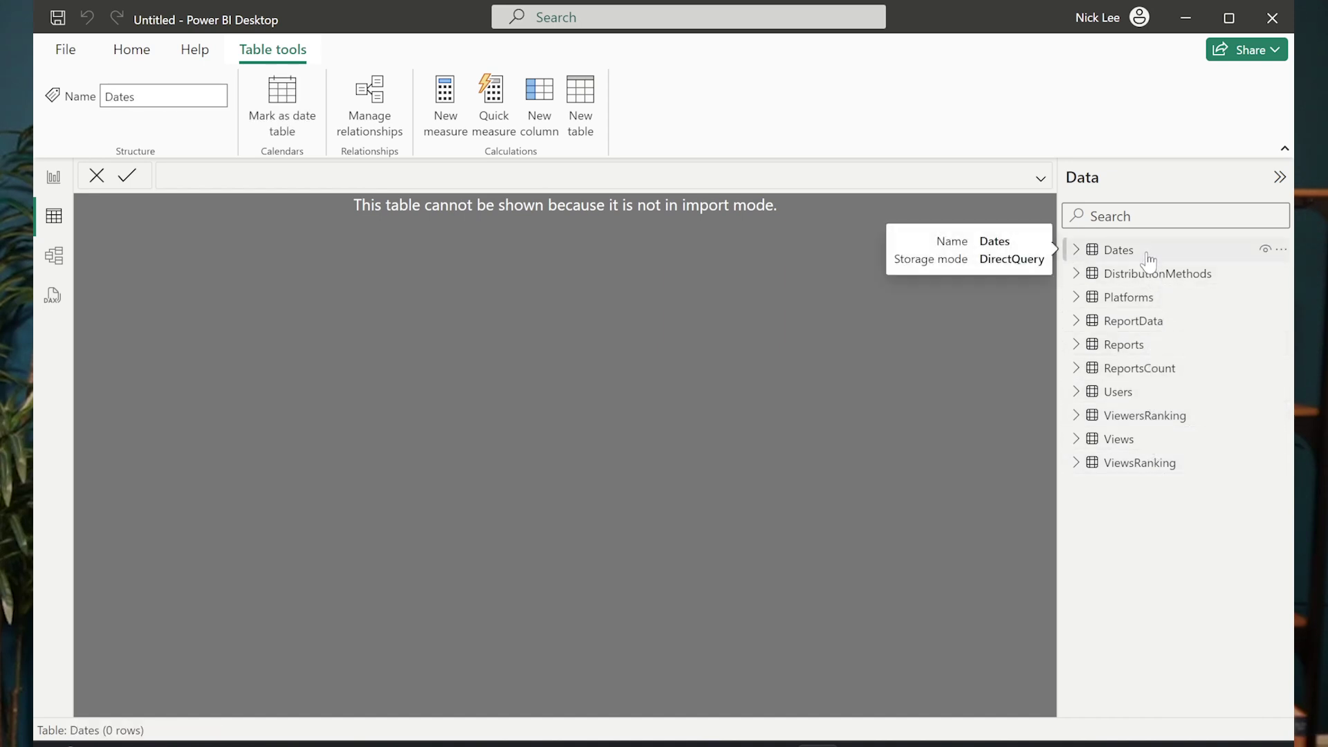
{"action": "left_click", "coordinate": [1160, 328]}
{"action": "mouse_move", "coordinate": [1168, 354]}
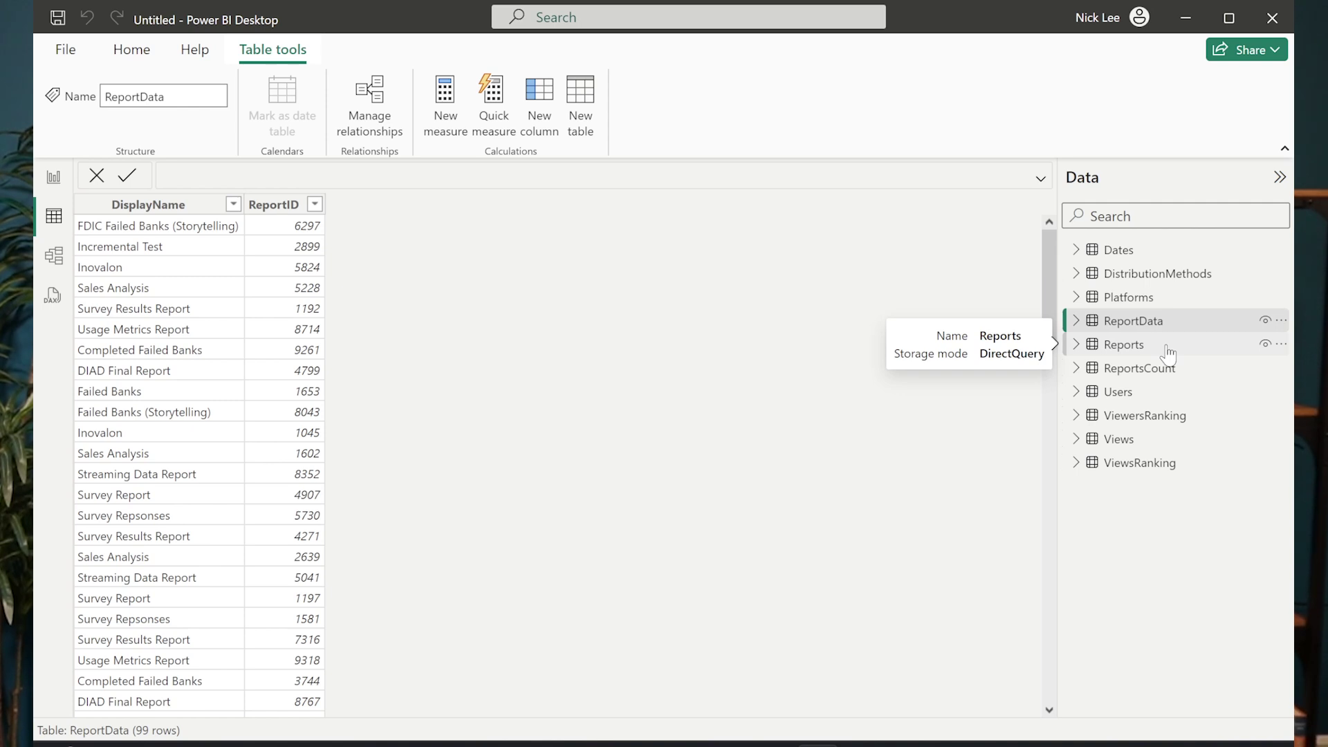
{"action": "left_click", "coordinate": [63, 271]}
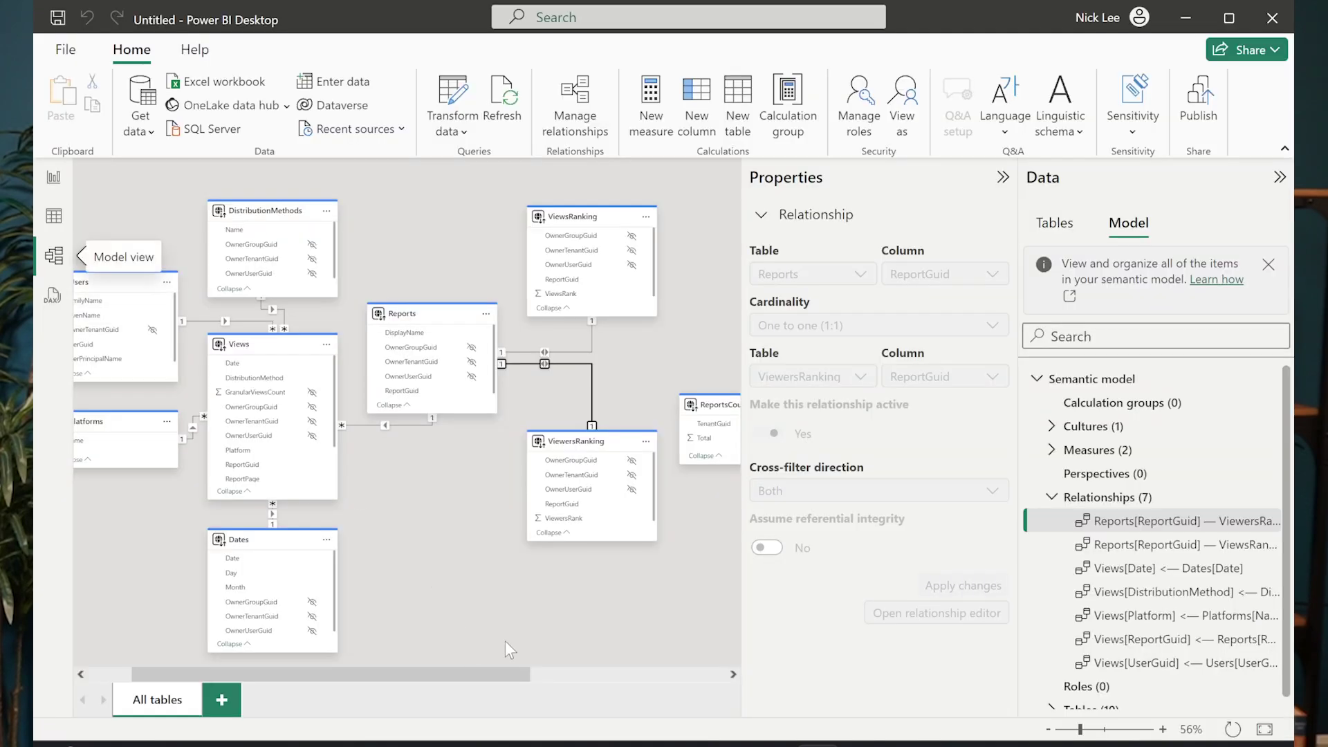
{"action": "left_click", "coordinate": [458, 604]}
{"action": "scroll", "coordinate": [450, 592], "scroll_direction": "down", "scroll_amount": 3}
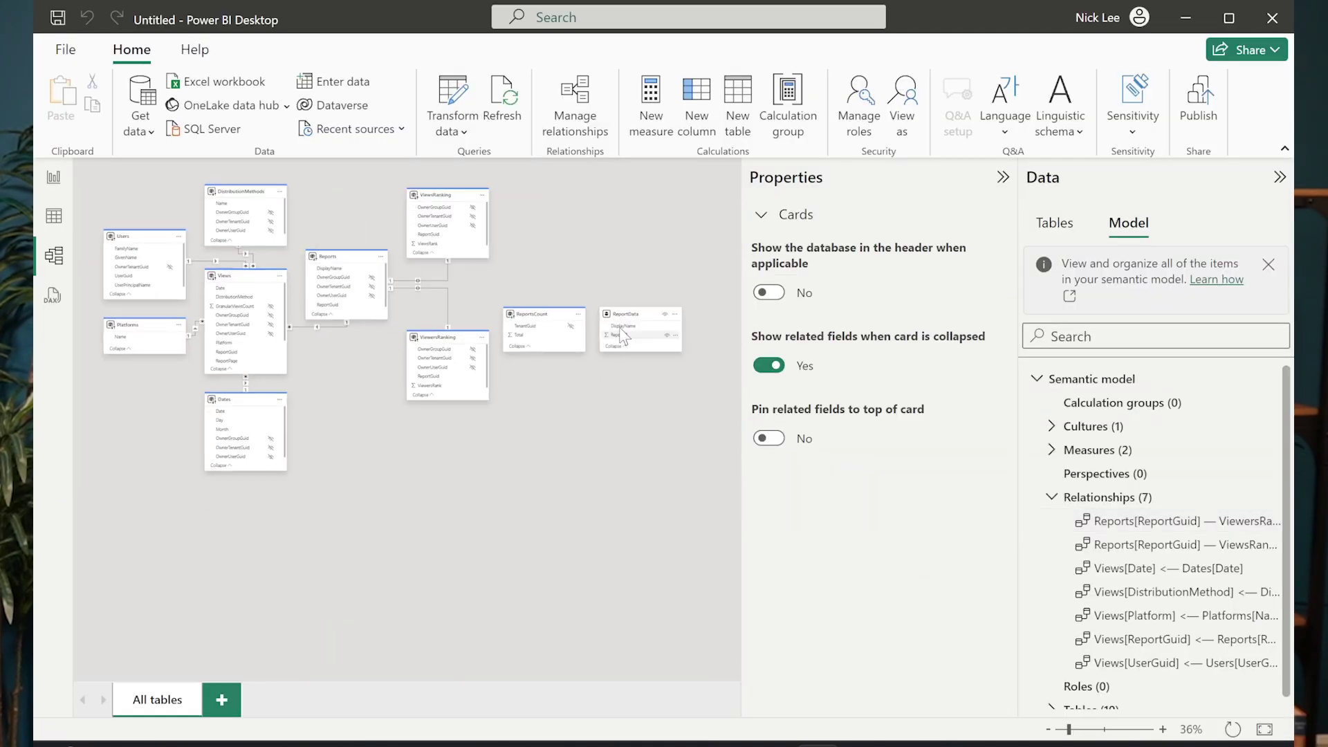
{"action": "mouse_move", "coordinate": [628, 317]}
{"action": "left_click_drag", "start_coordinate": [628, 317], "coordinate": [337, 382]}
{"action": "scroll", "coordinate": [225, 302], "scroll_direction": "up", "scroll_amount": 5}
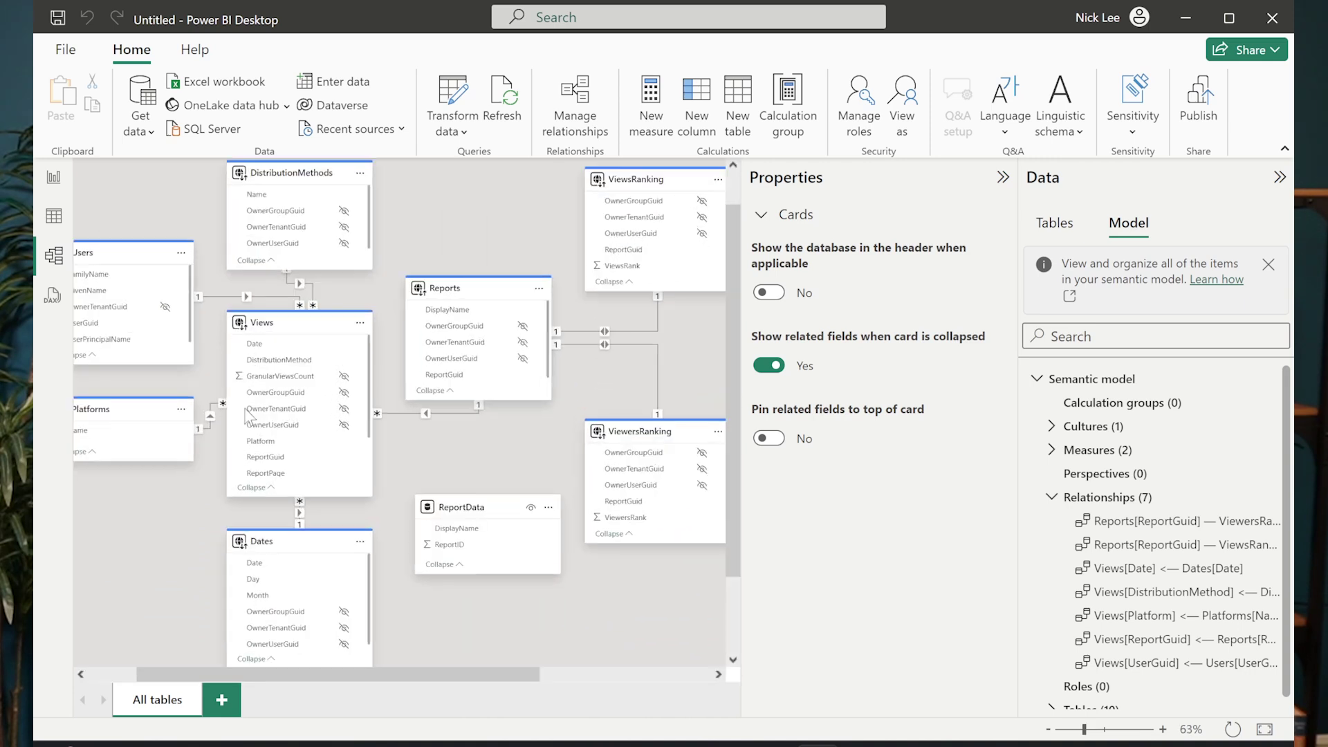
{"action": "mouse_move", "coordinate": [470, 502]}
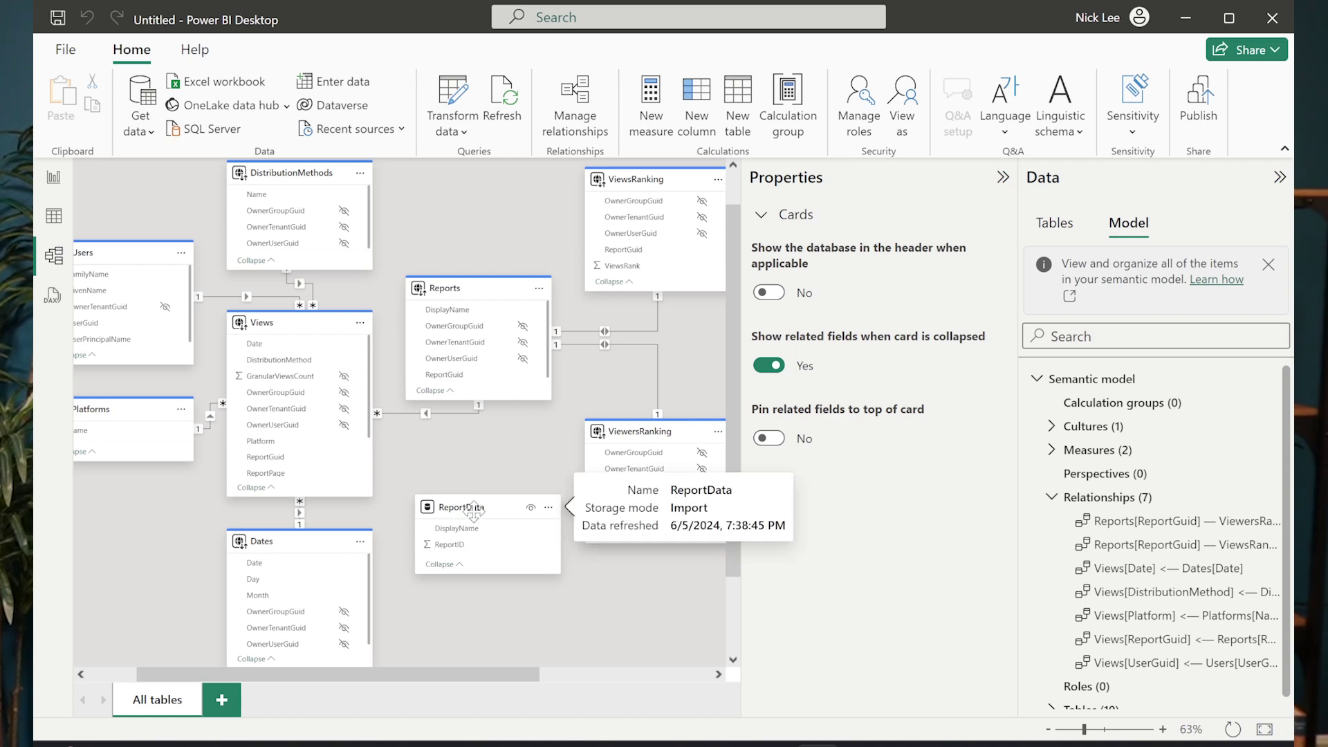
{"action": "scroll", "coordinate": [468, 550], "scroll_direction": "down", "scroll_amount": 1}
{"action": "scroll", "coordinate": [468, 550], "scroll_direction": "up", "scroll_amount": 1}
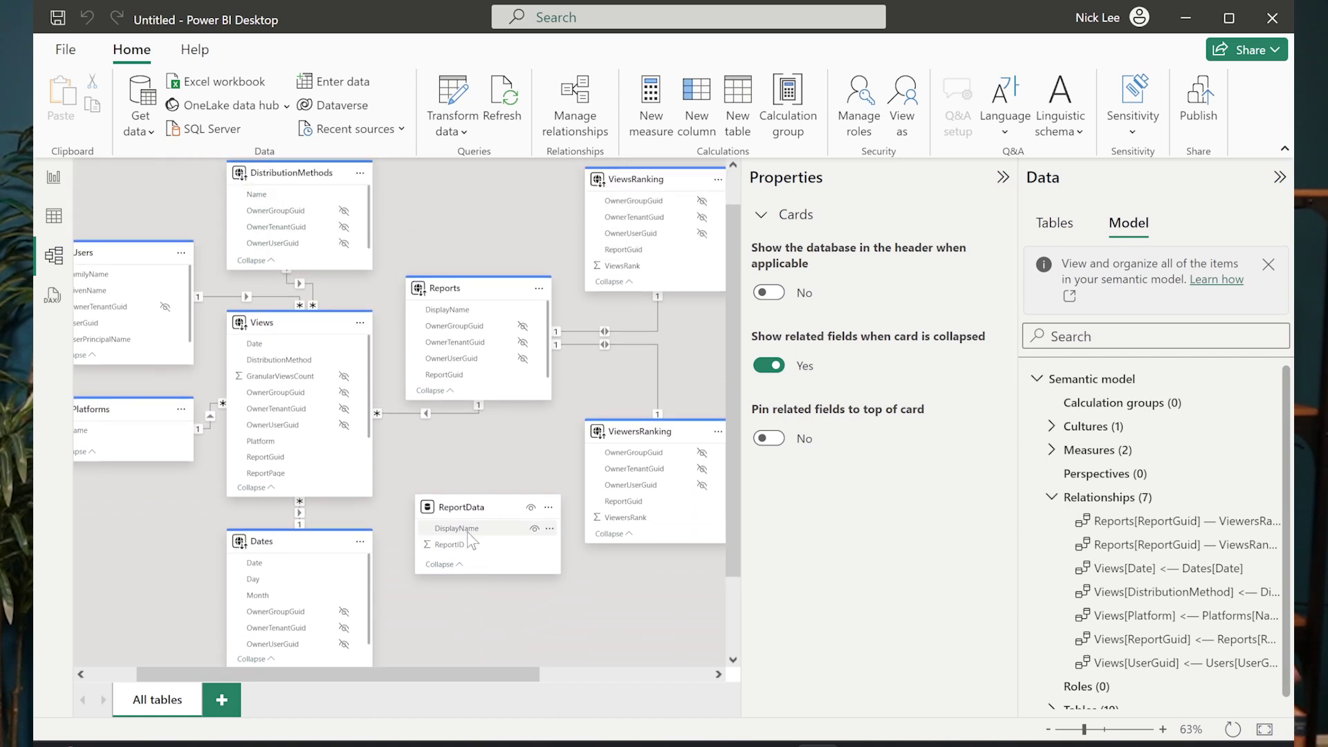
{"action": "left_click", "coordinate": [457, 415]}
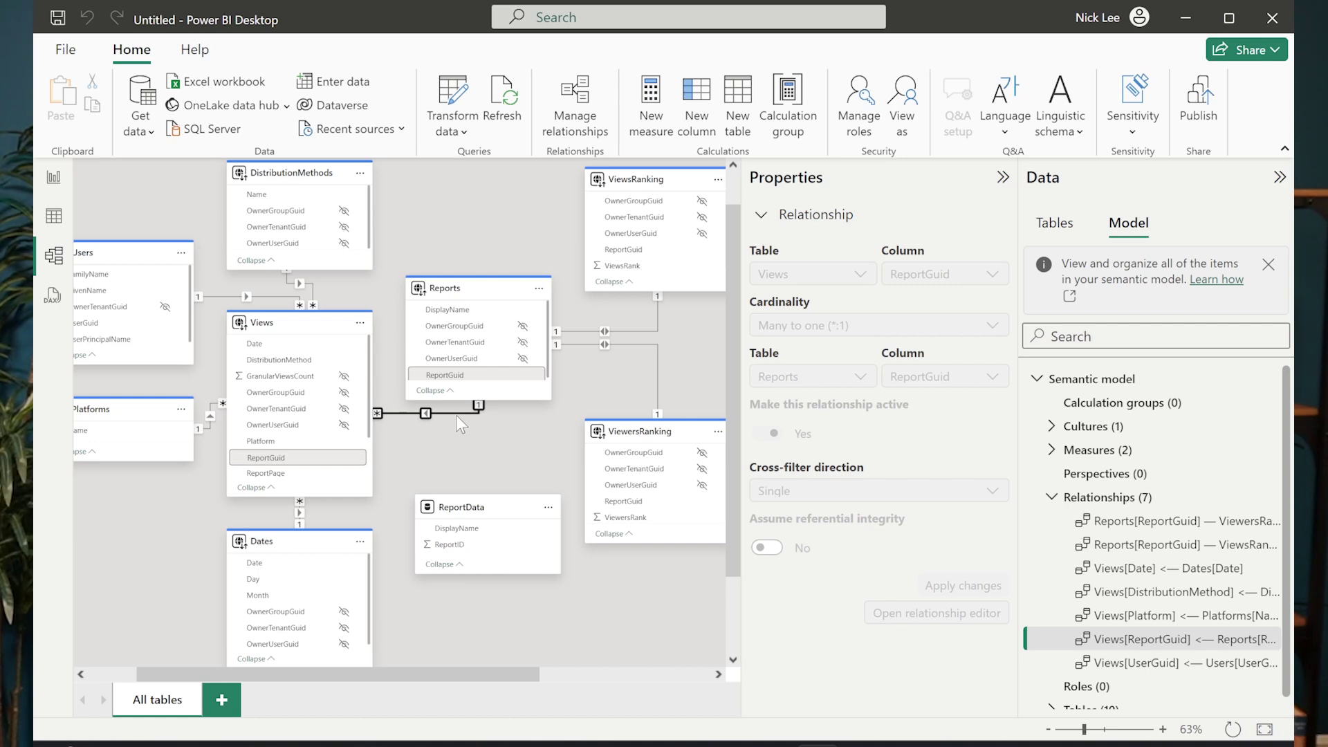
{"action": "left_click", "coordinate": [462, 530]}
Relate ReportData[DisplayName] to Reports[DisplayName] many-to-many, both directions, and return to Report view.
{"action": "left_click_drag", "start_coordinate": [465, 531], "coordinate": [454, 321]}
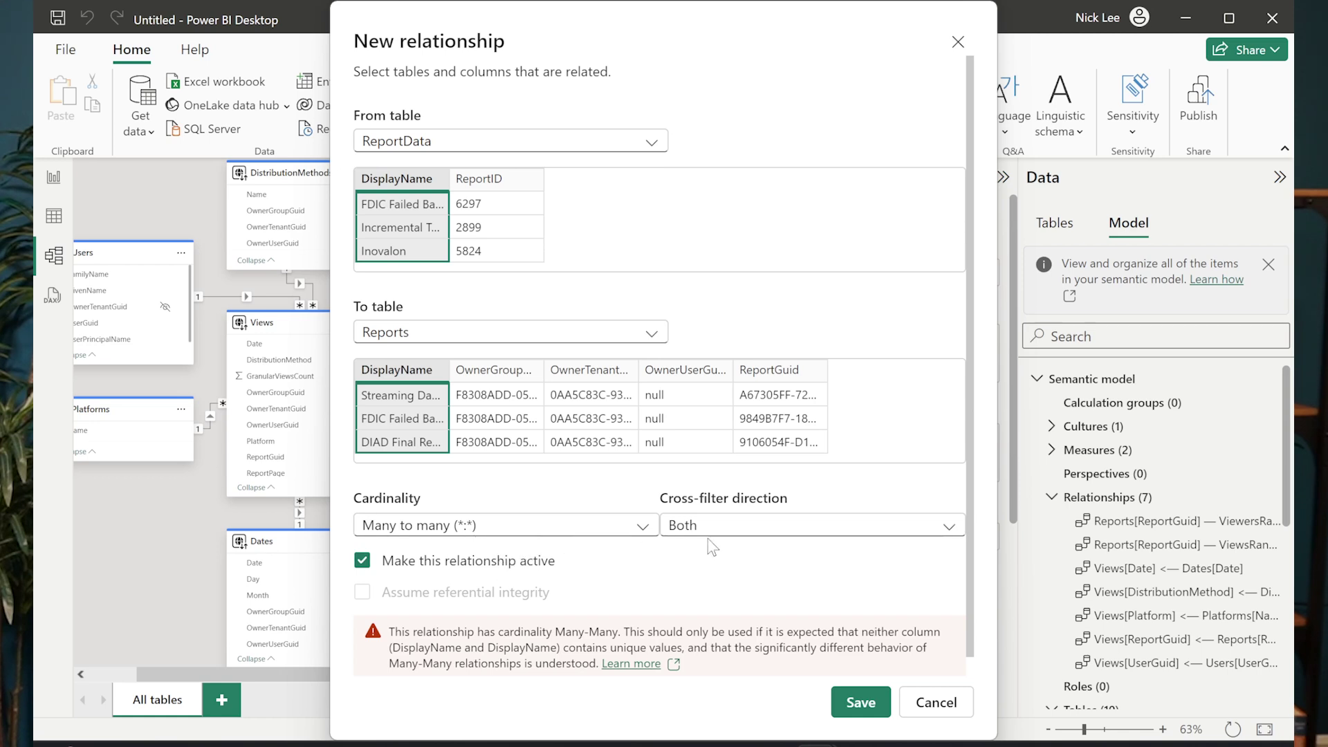
{"action": "left_click", "coordinate": [860, 713]}
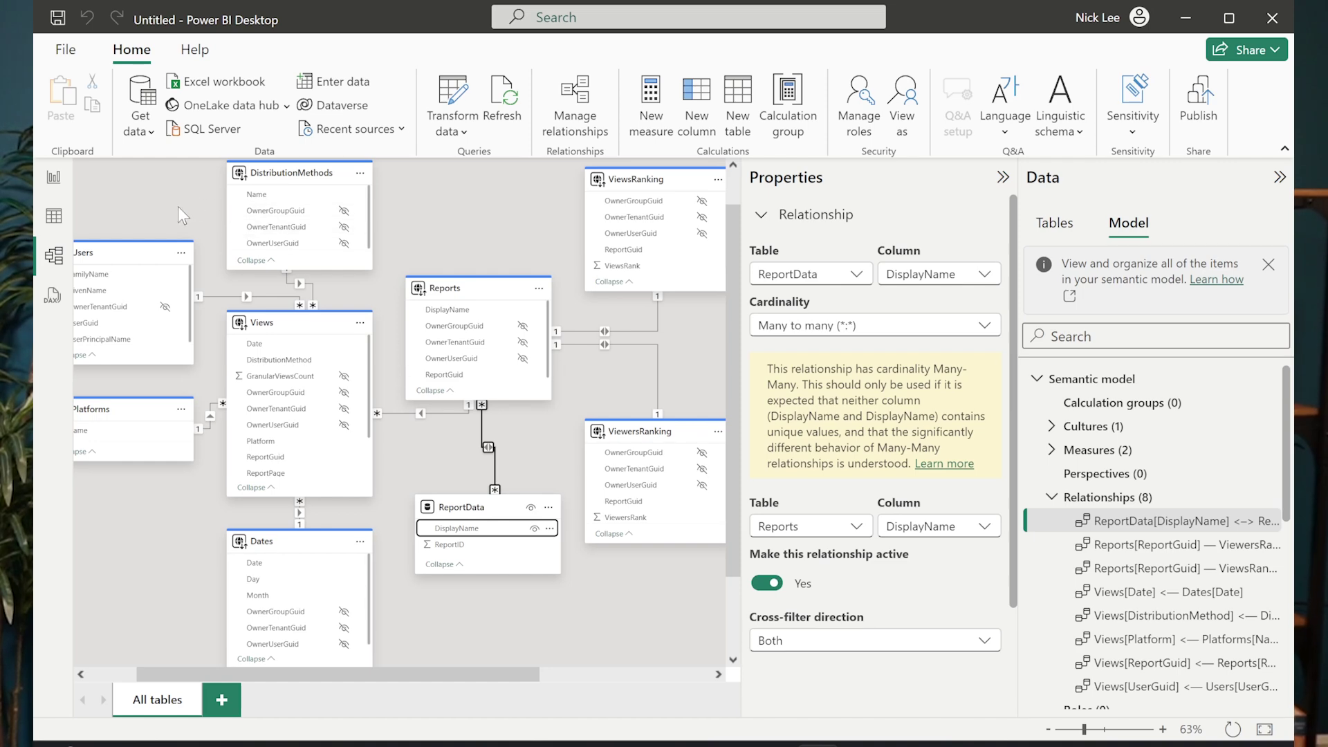
{"action": "left_click", "coordinate": [61, 182]}
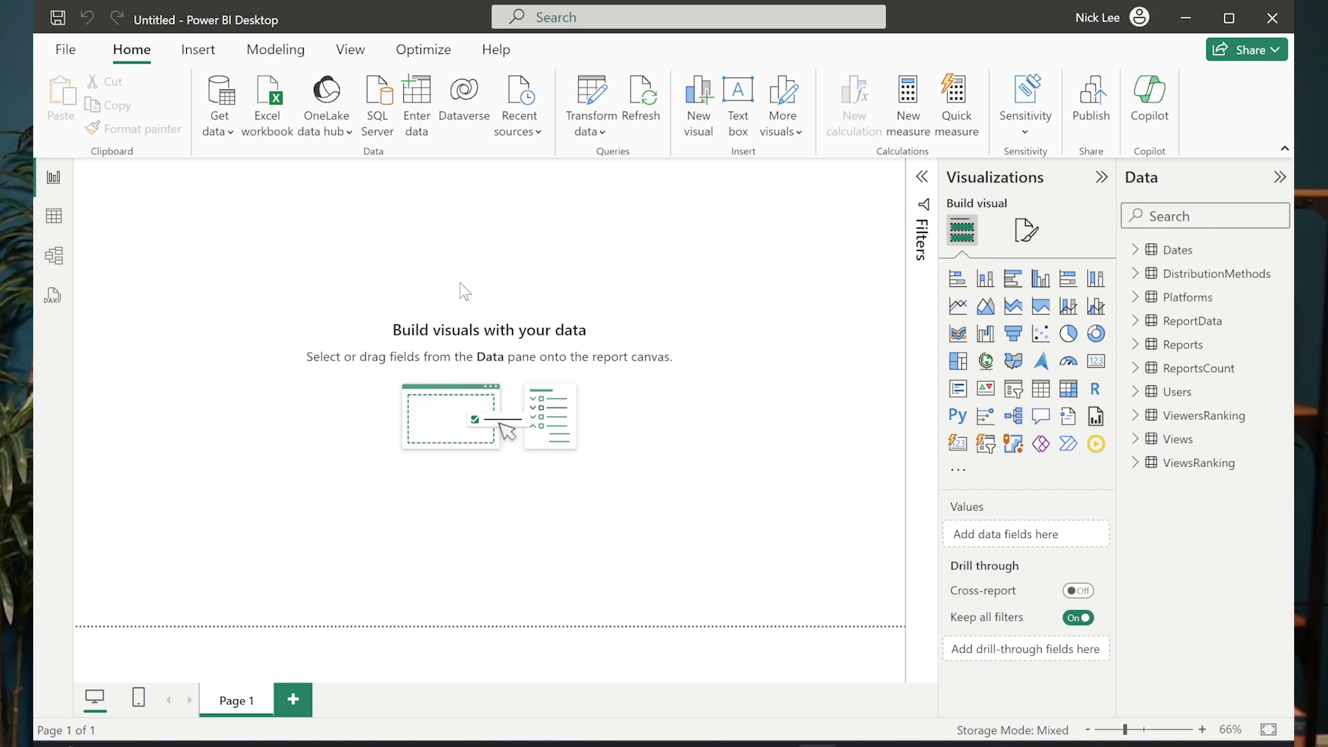
Build an enlarged table of Reports DisplayName with Count of ReportID (total 99), global font 18.
{"action": "left_click", "coordinate": [1136, 322]}
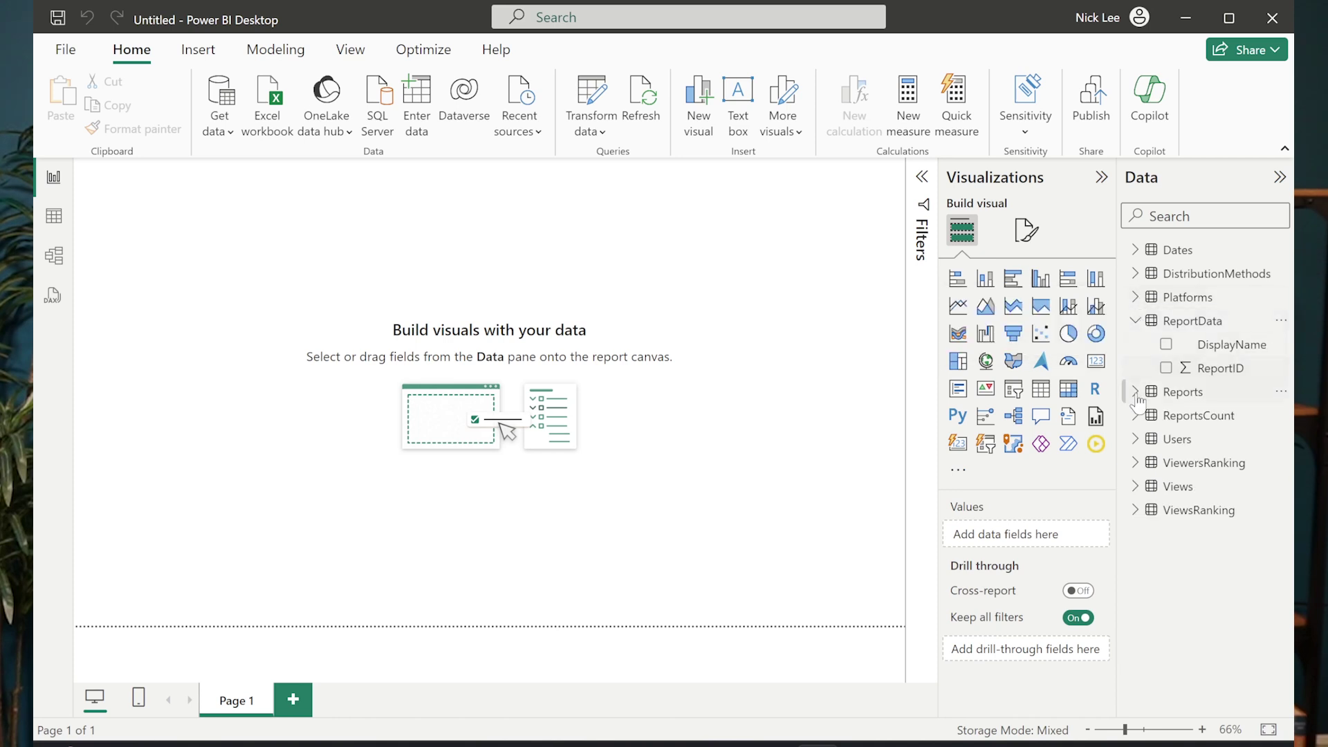
{"action": "left_click", "coordinate": [1135, 415]}
{"action": "left_click", "coordinate": [1135, 392]}
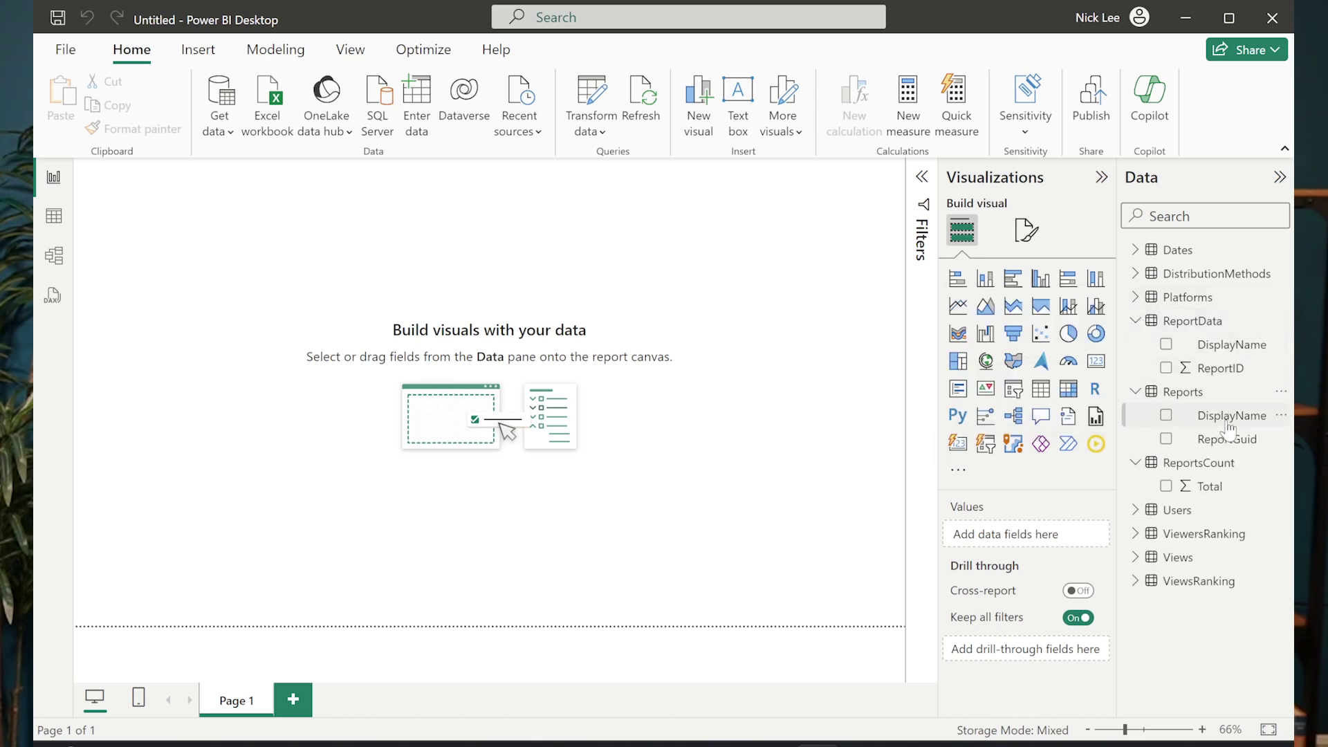
{"action": "left_click_drag", "start_coordinate": [1229, 425], "coordinate": [454, 276]}
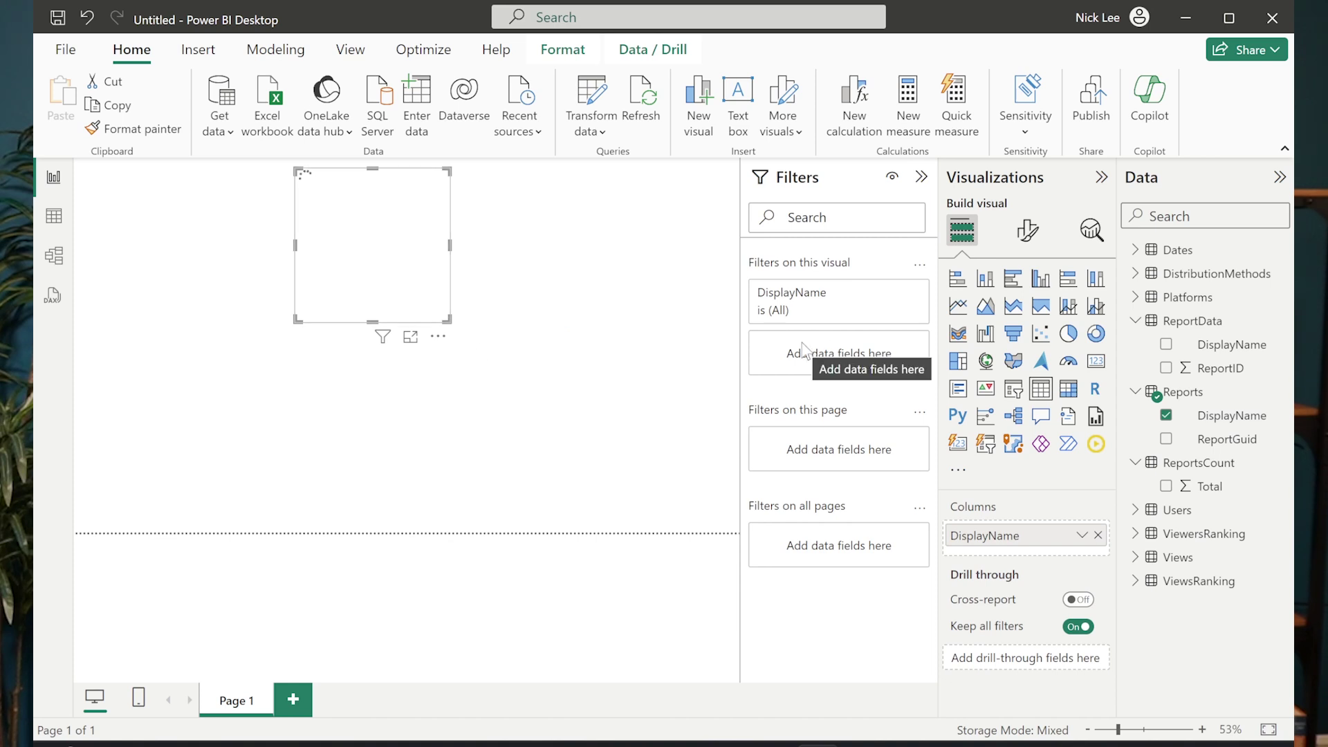
{"action": "left_click_drag", "start_coordinate": [458, 337], "coordinate": [583, 451]}
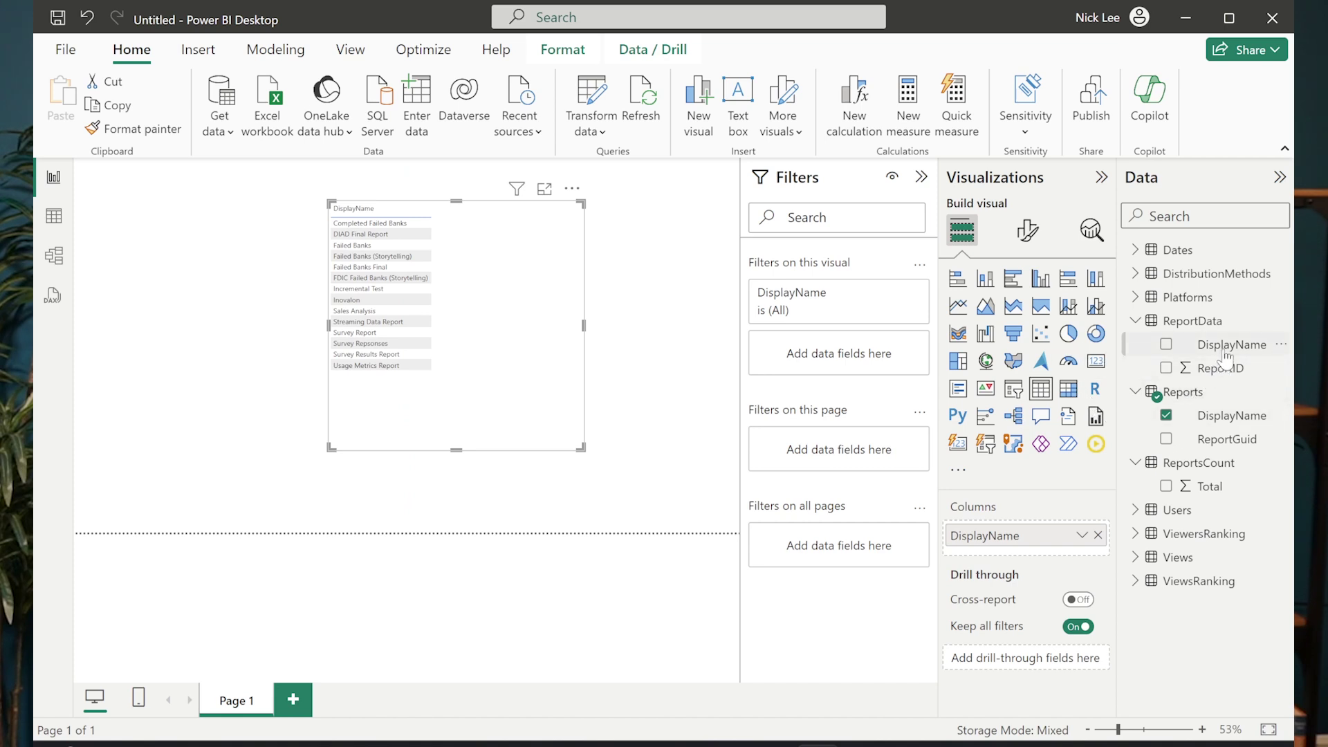
{"action": "left_click_drag", "start_coordinate": [1220, 377], "coordinate": [1017, 553]}
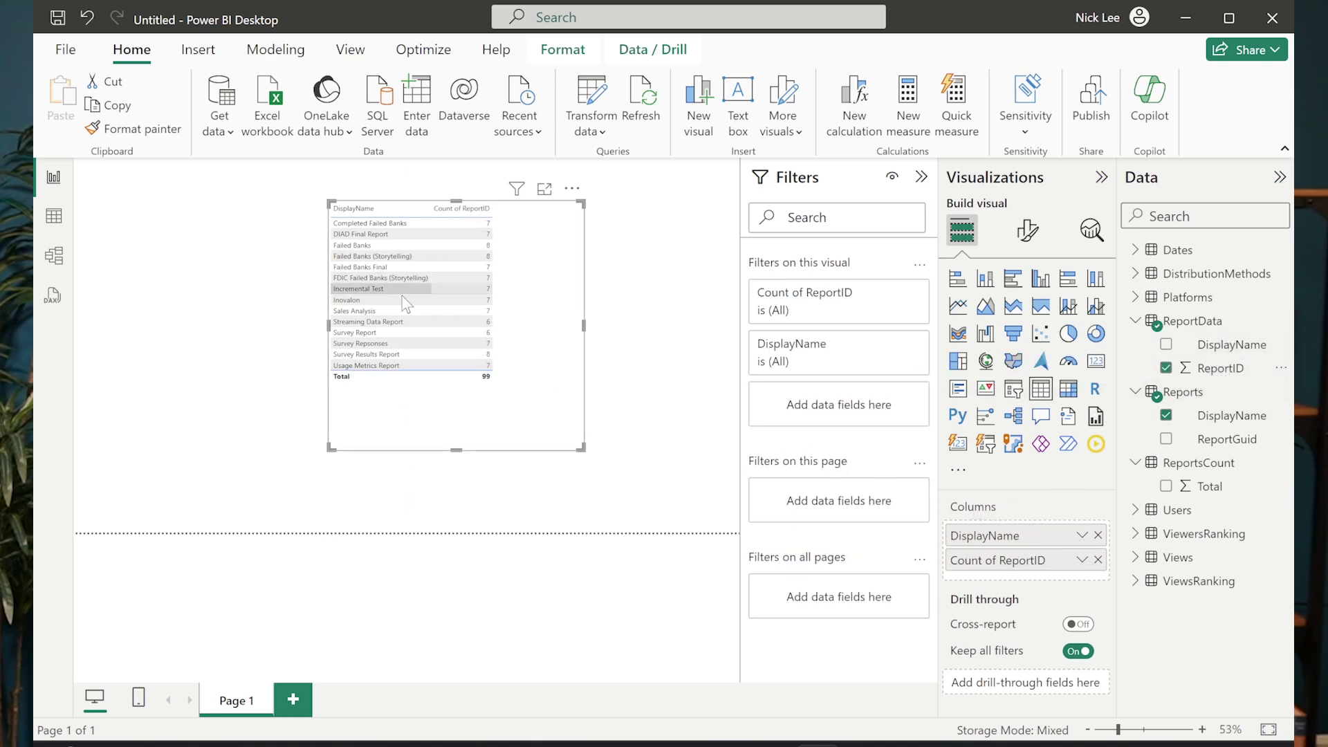
{"action": "left_click", "coordinate": [1028, 231]}
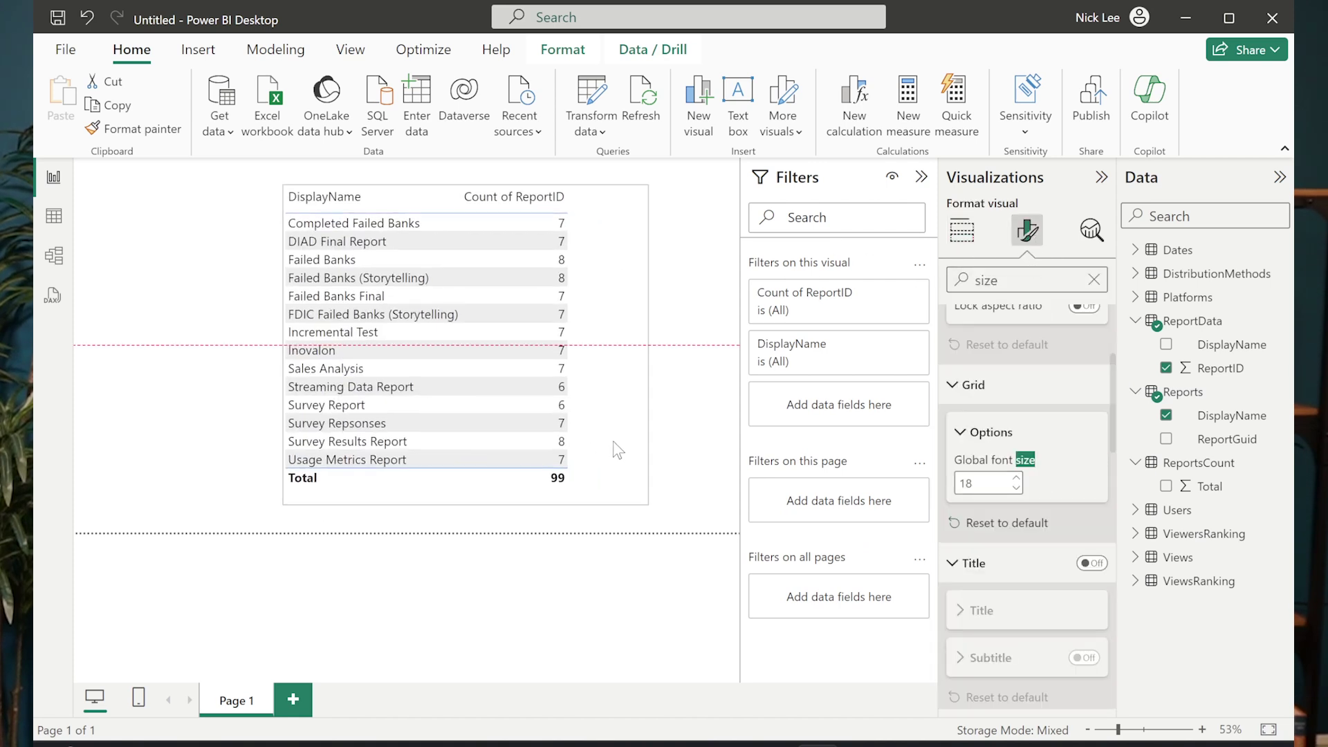
{"action": "left_click_drag", "start_coordinate": [618, 451], "coordinate": [618, 450]}
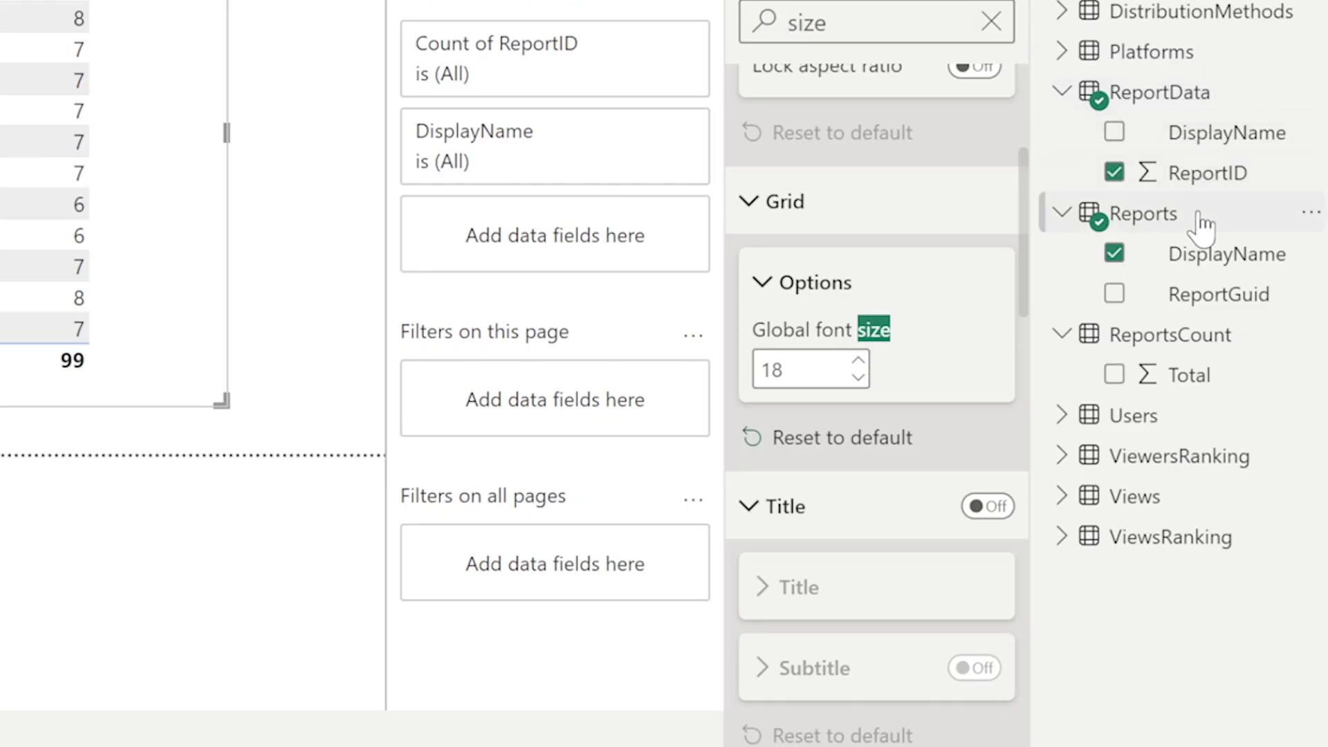
Add a new column to Reports from its context menu, leaving the default 'Column =' formula.
{"action": "mouse_move", "coordinate": [1203, 223]}
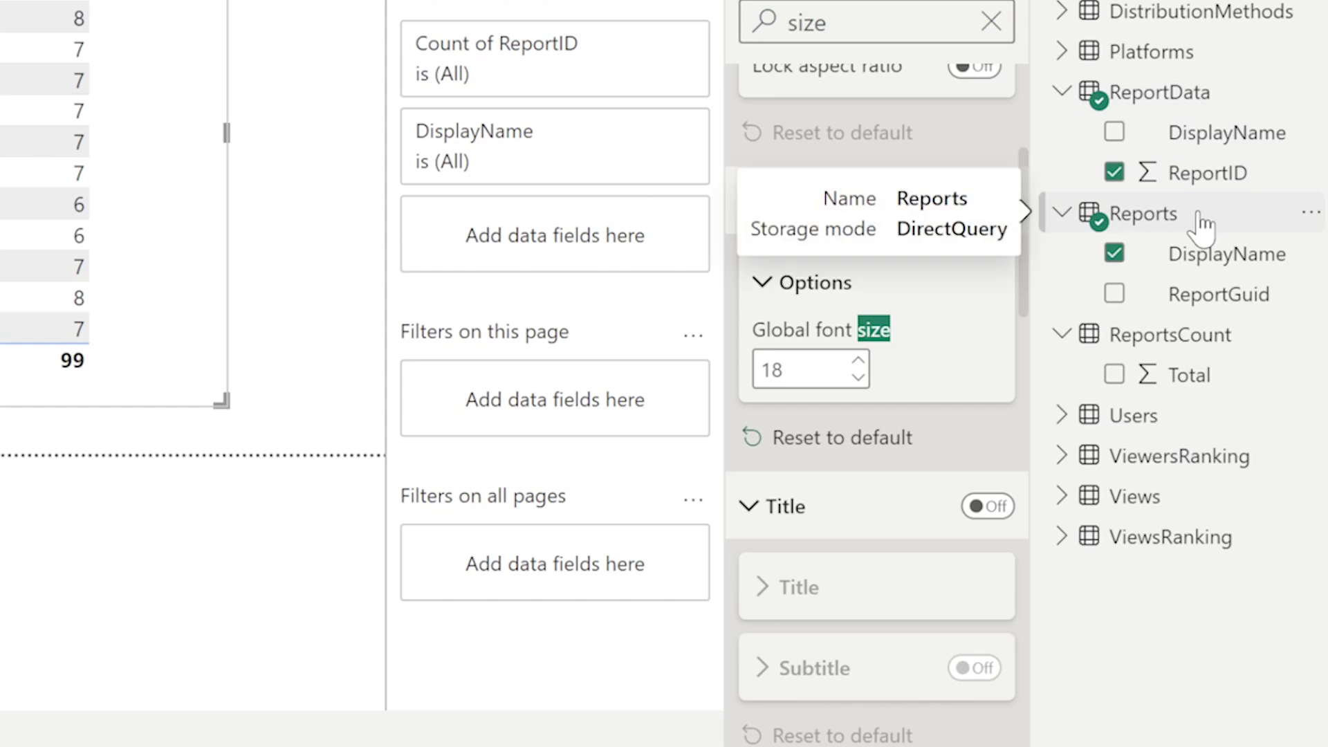
{"action": "right_click", "coordinate": [1200, 216]}
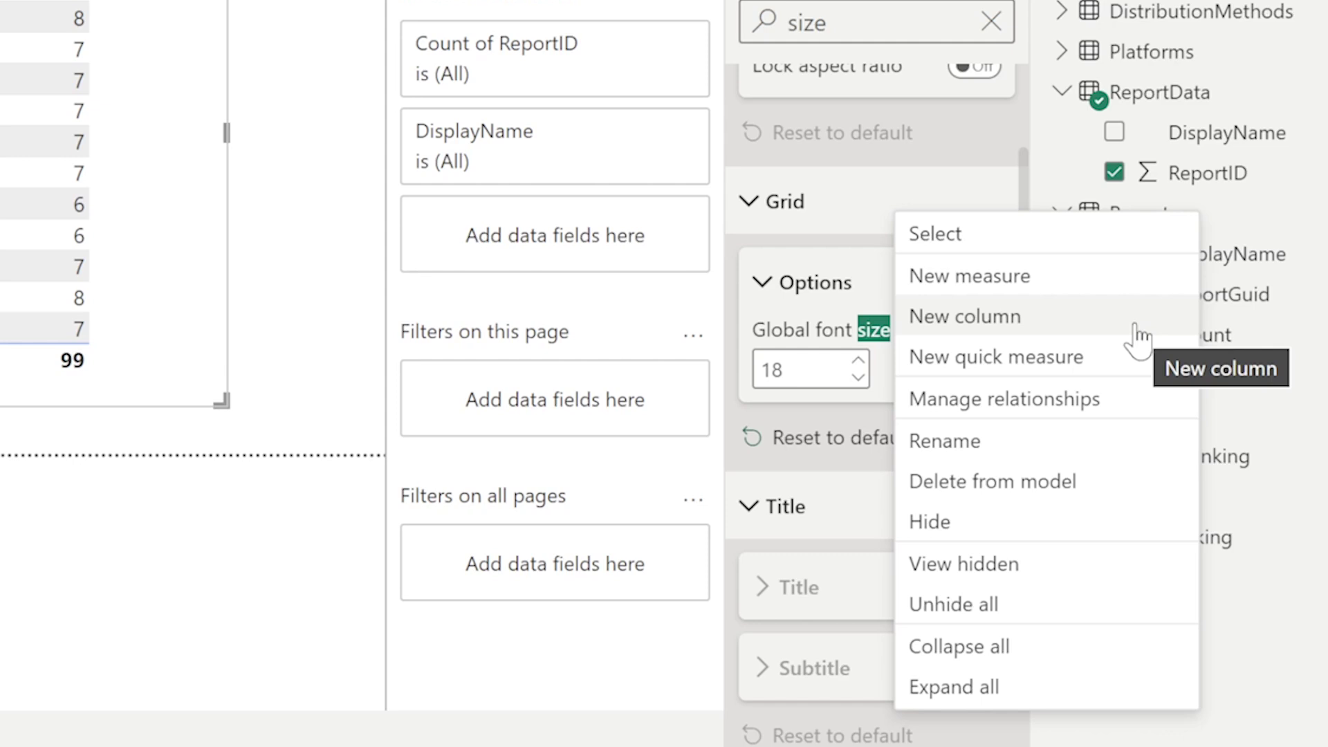
{"action": "key", "text": "Escape"}
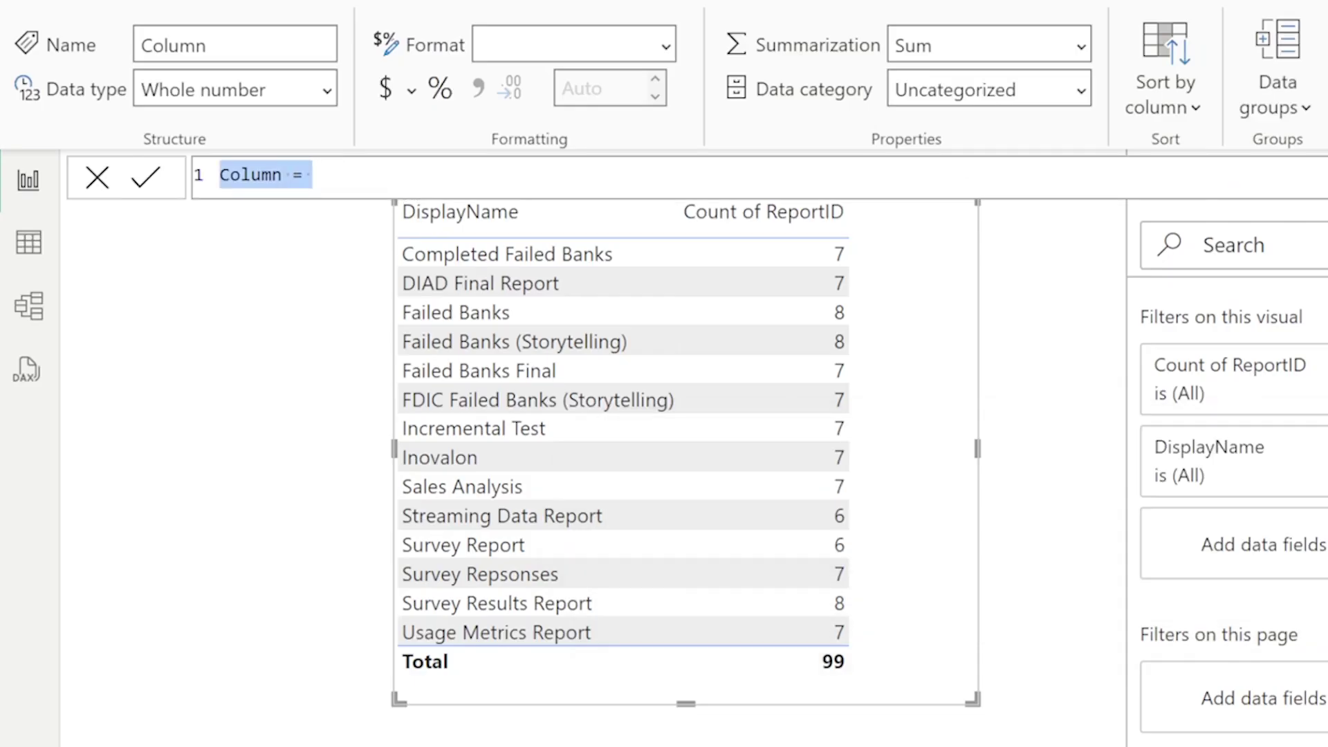
Enter IsFailedBanks = IF(CONTAINSSTRING('Reports'[DisplayName], "Failed Banks"), 1, 2) as the column formula.
{"action": "type", "text": "Is"}
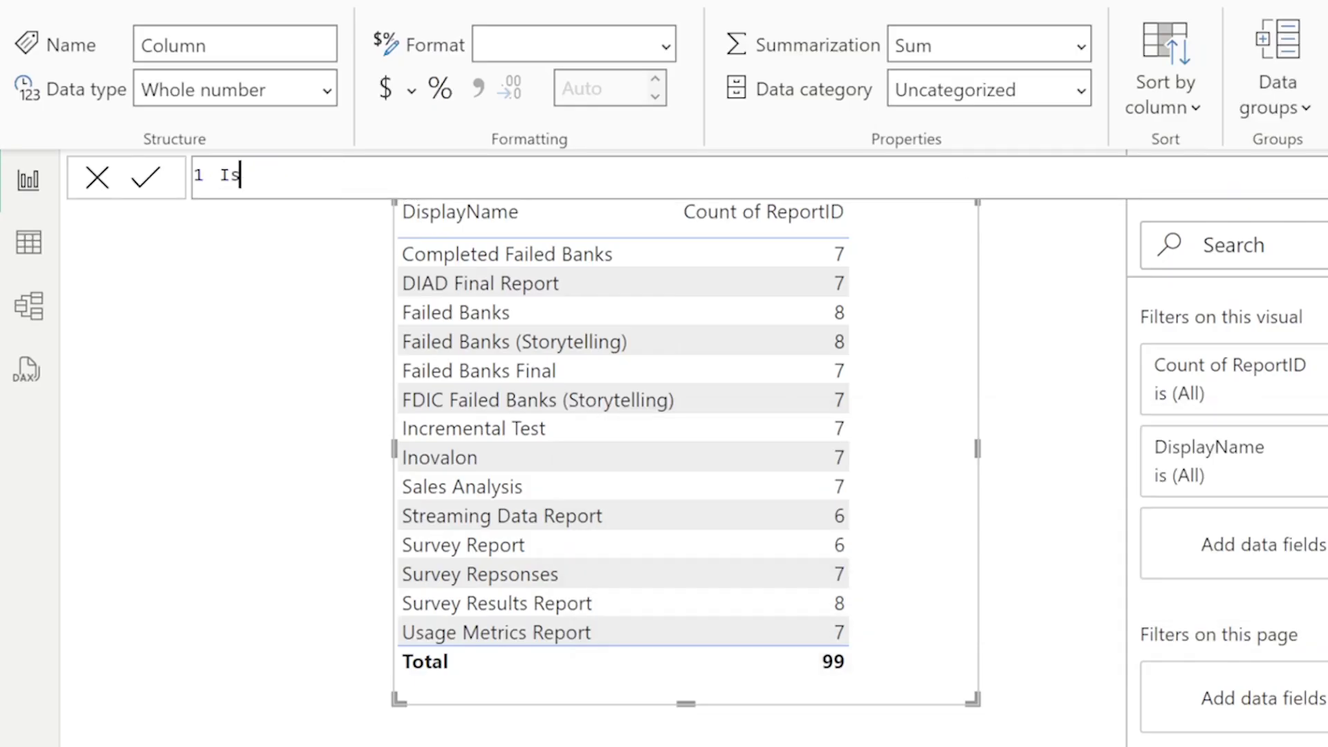
{"action": "type", "text": "FailedBanks "}
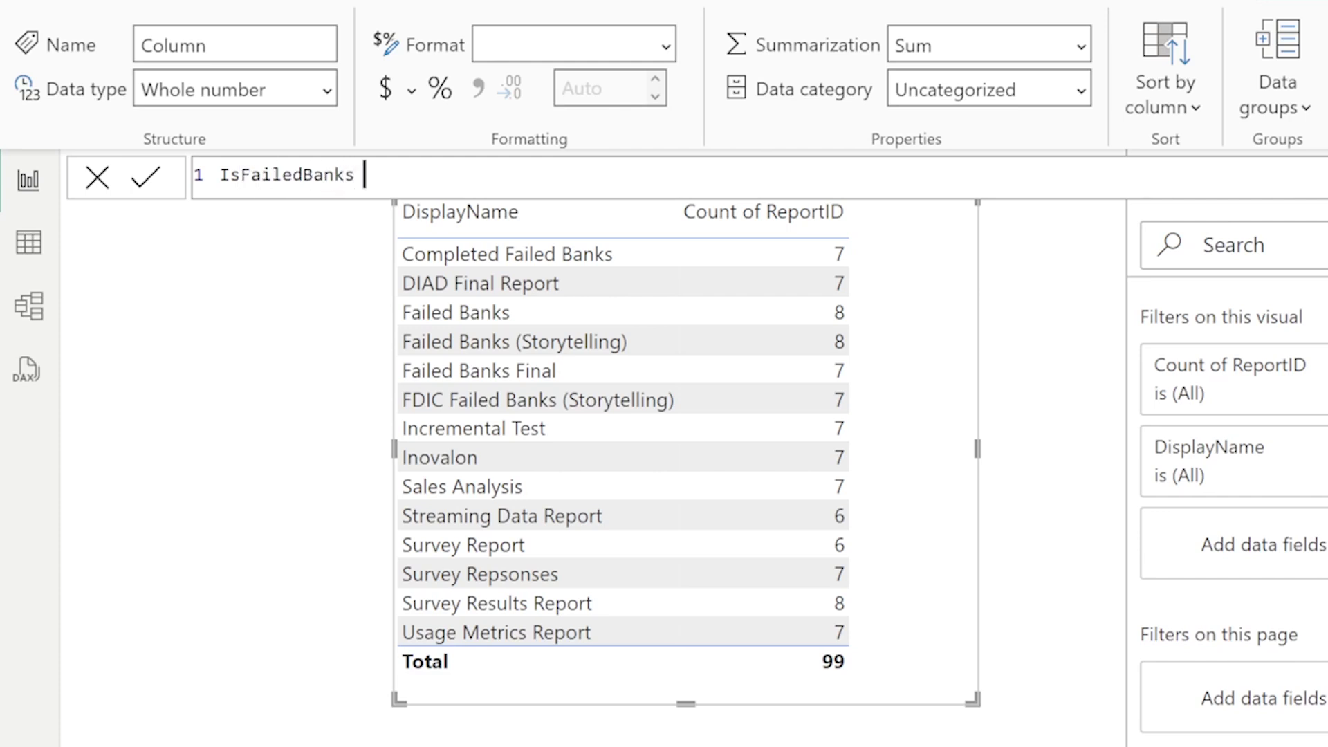
{"action": "type", "text": "= if"}
{"action": "key", "text": "Tab"}
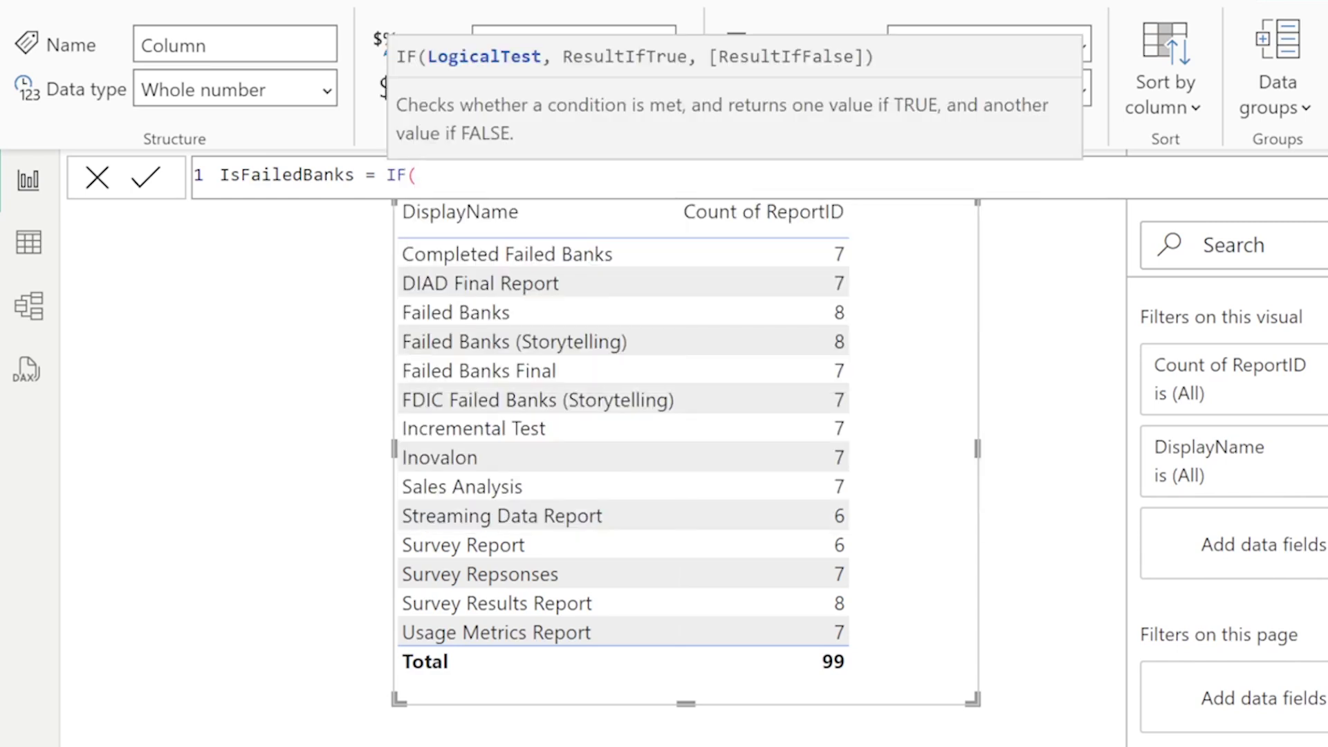
{"action": "type", "text": "conta"}
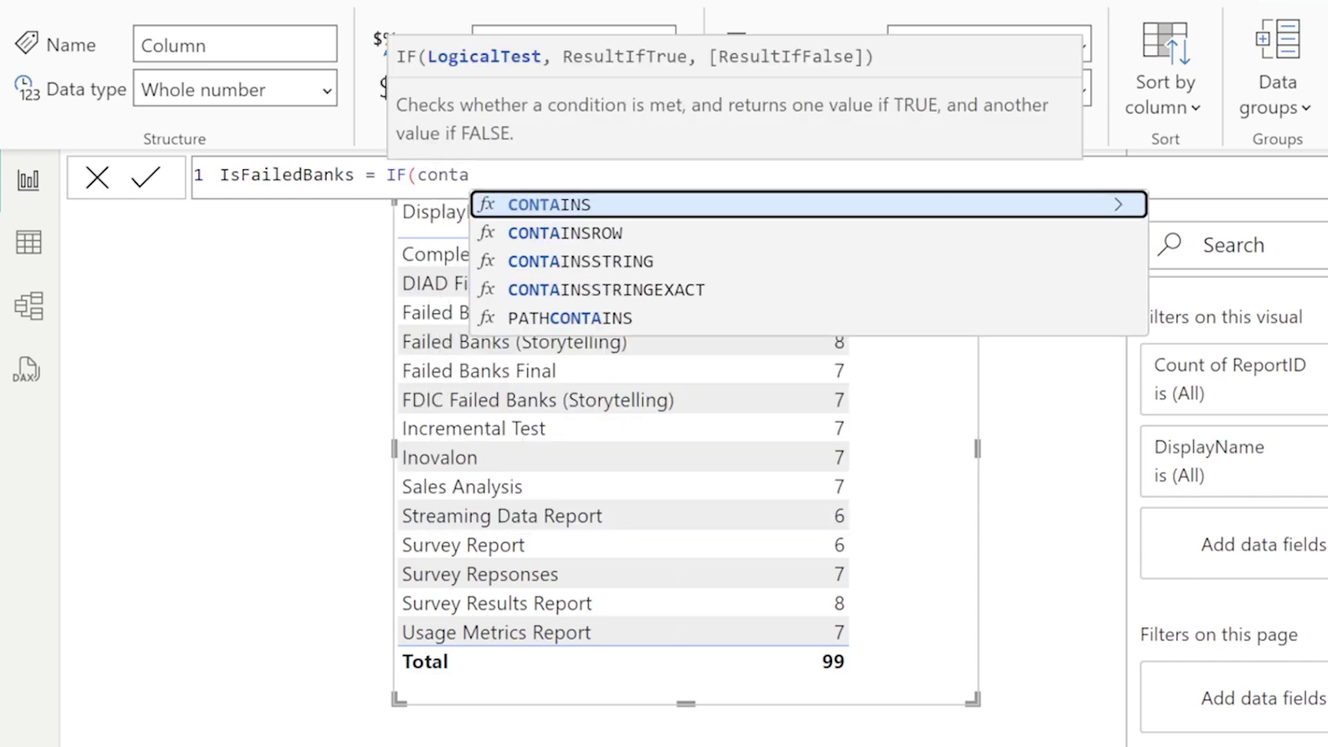
{"action": "key", "text": "Down"}
{"action": "key", "text": "Down"}
{"action": "key", "text": "Tab"}
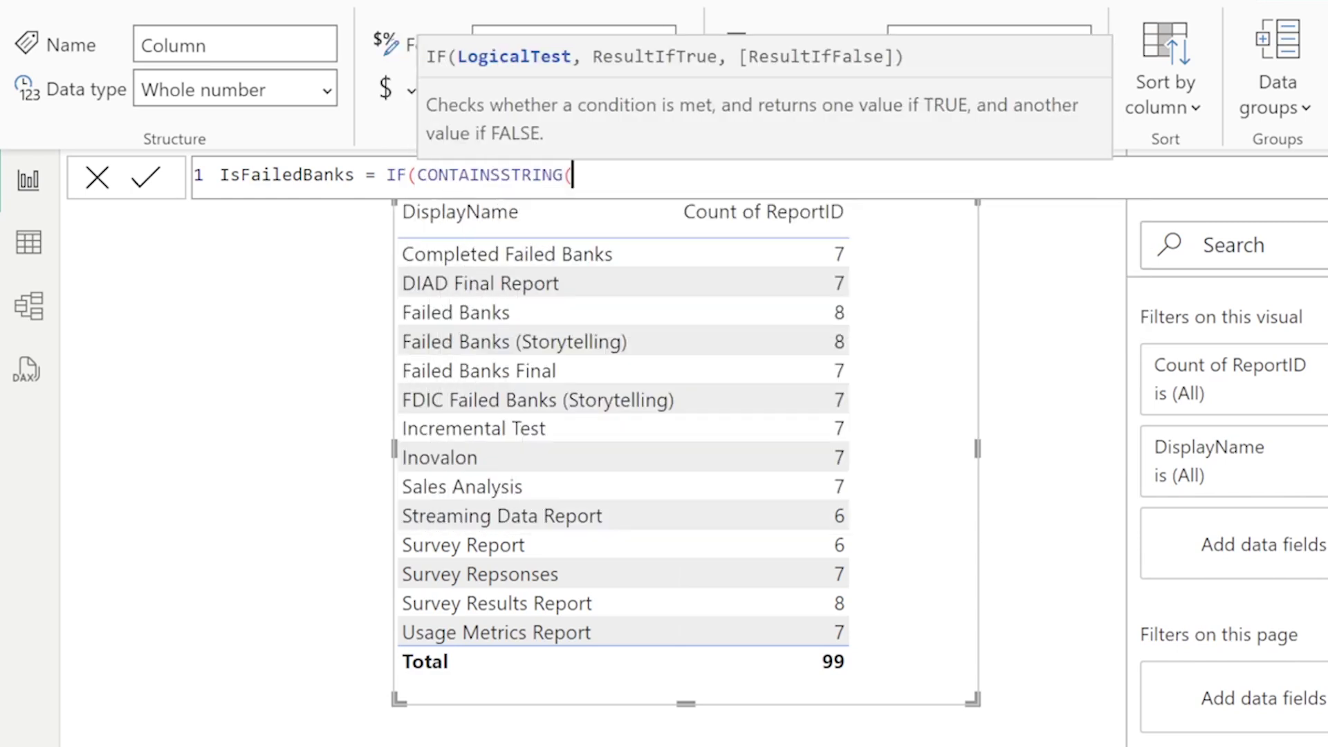
{"action": "type", "text": "'"}
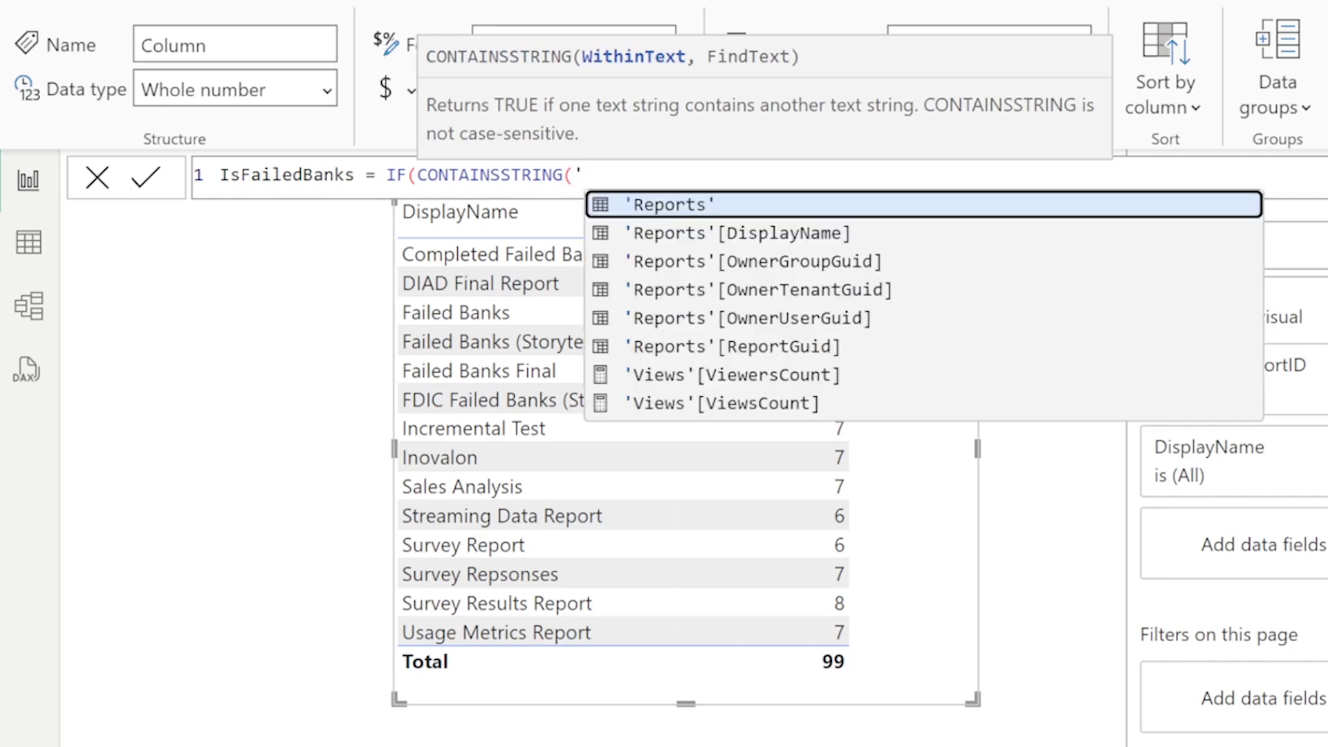
{"action": "key", "text": "Escape"}
{"action": "key", "text": "BackSpace"}
{"action": "type", "text": "'disp"}
{"action": "key", "text": "Tab"}
{"action": "type", "text": ","}
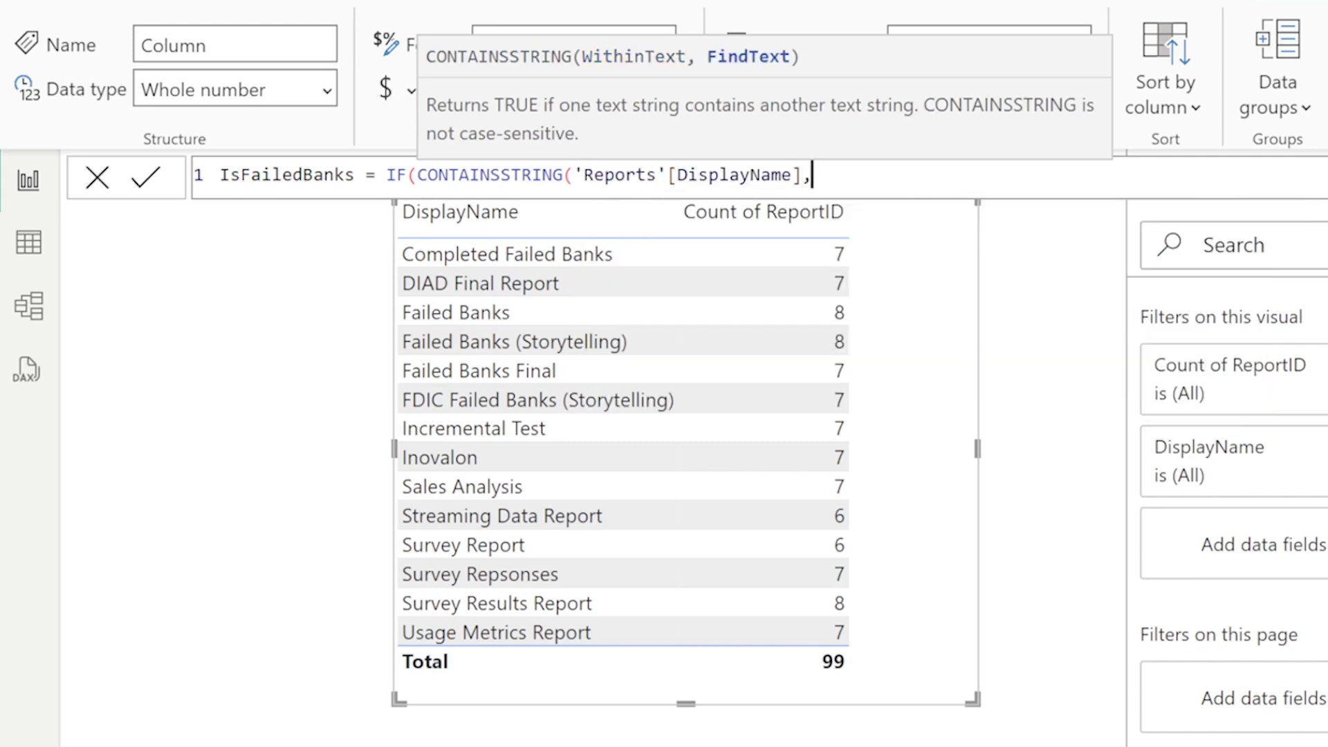
{"action": "type", "text": " \"Failed Banks"}
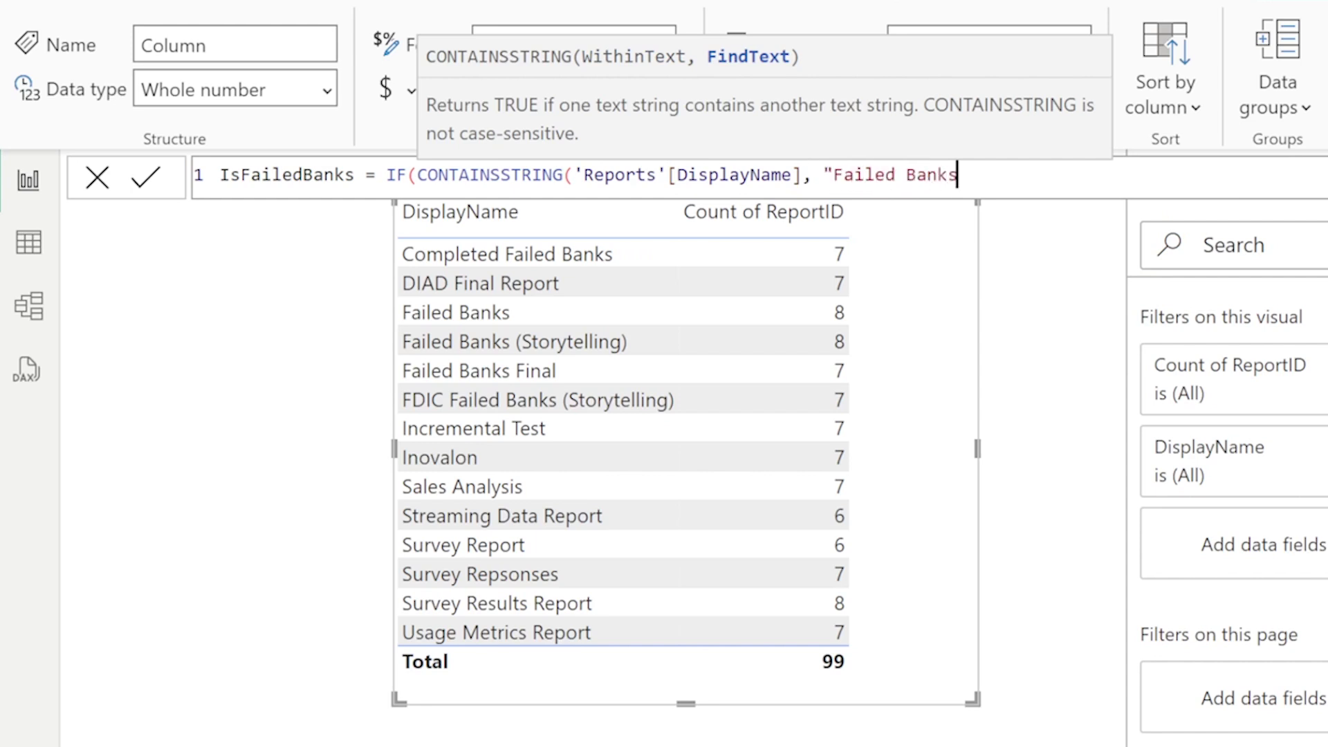
{"action": "type", "text": "\")"}
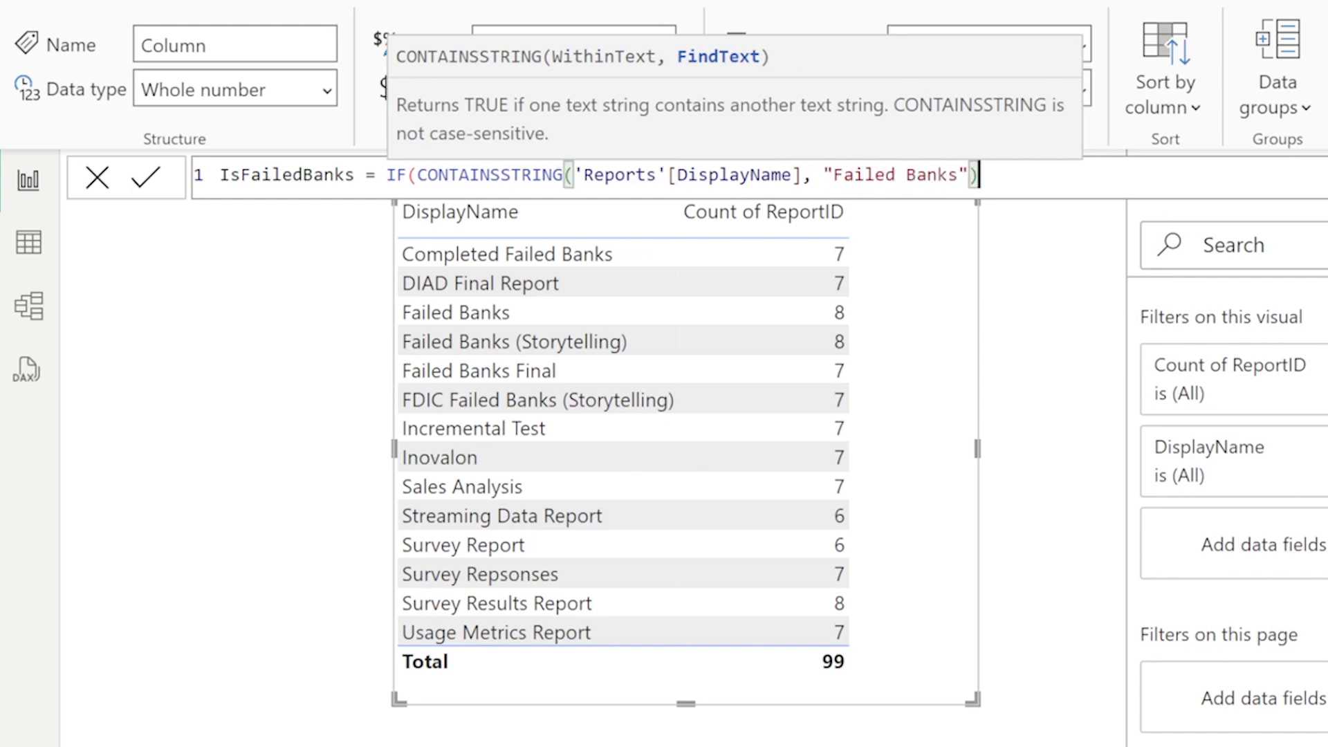
{"action": "type", "text": ", 1, "}
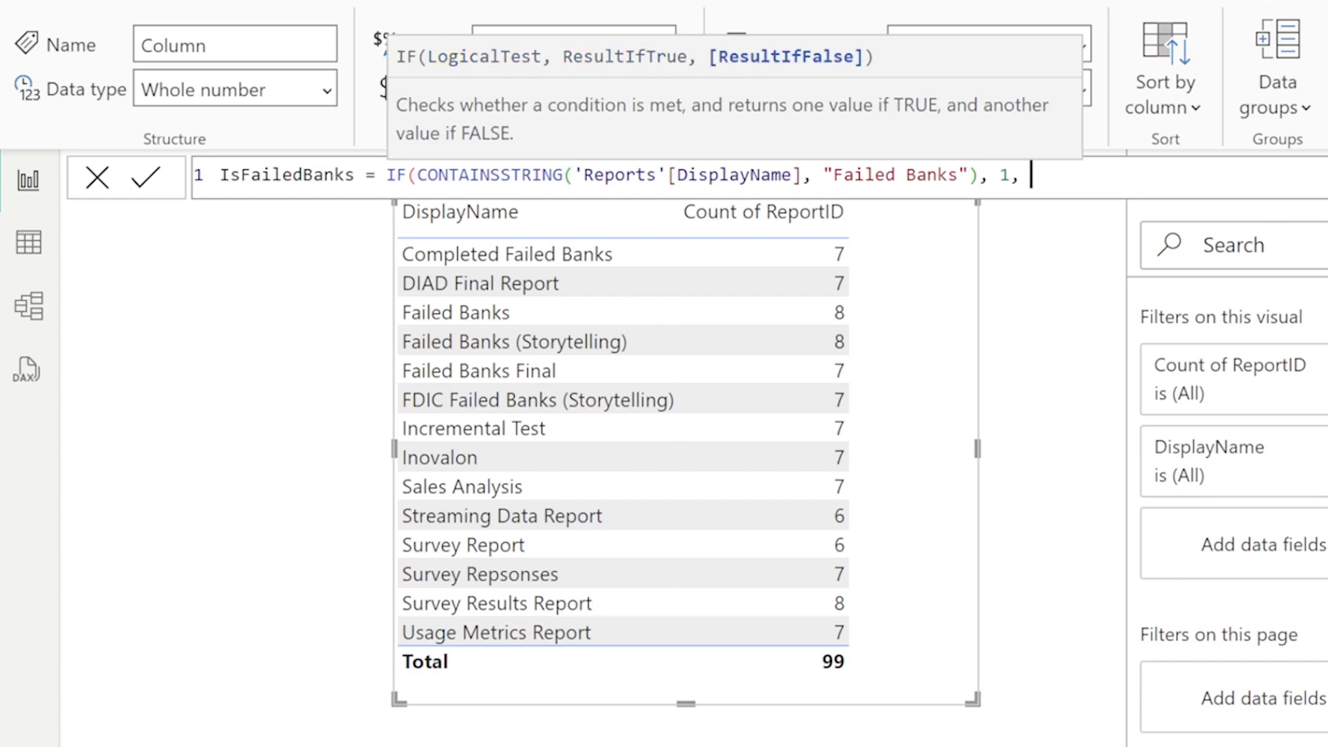
{"action": "type", "text": "0)"}
{"action": "key", "text": "BackSpace"}
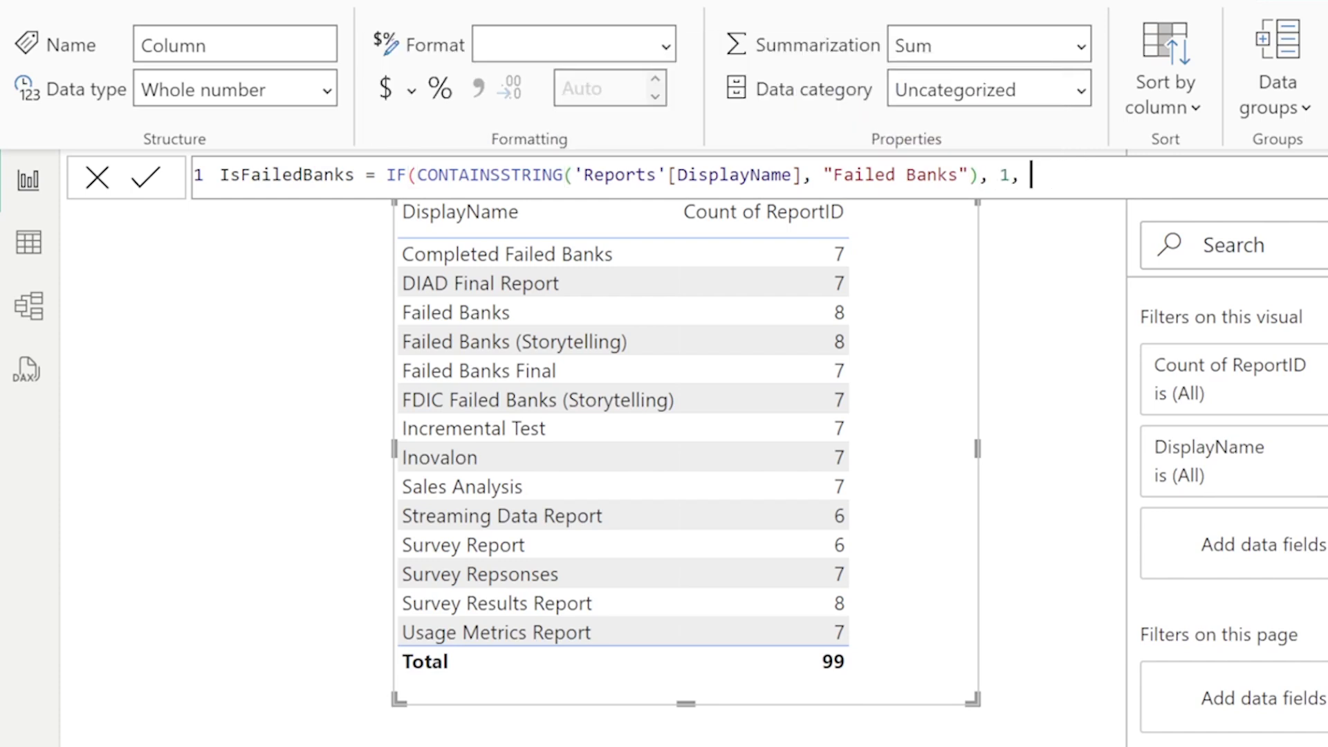
{"action": "type", "text": ")"}
{"action": "key", "text": "Return"}
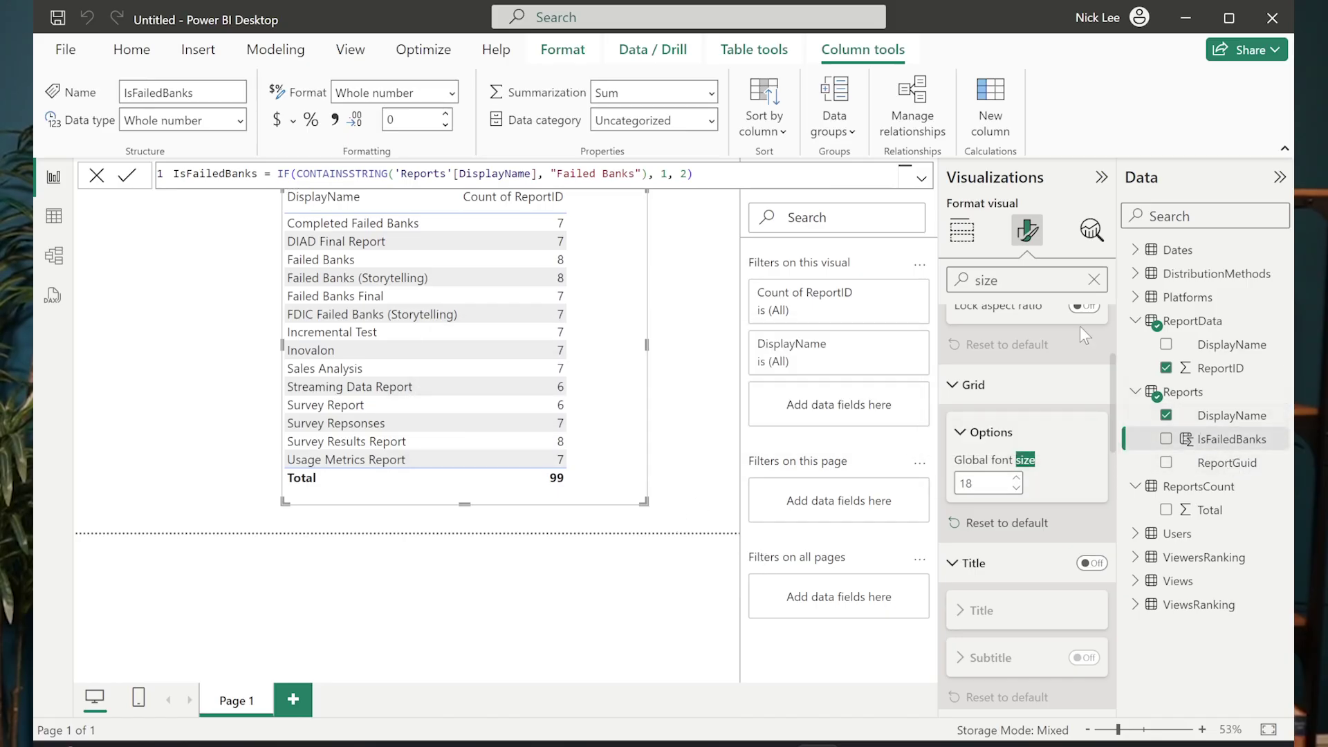
Add Sum of IsFailedBanks (total 35) to the table visual and widen the table to fit.
{"action": "left_click_drag", "start_coordinate": [1220, 446], "coordinate": [609, 391]}
{"action": "left_click_drag", "start_coordinate": [281, 346], "coordinate": [175, 346]}
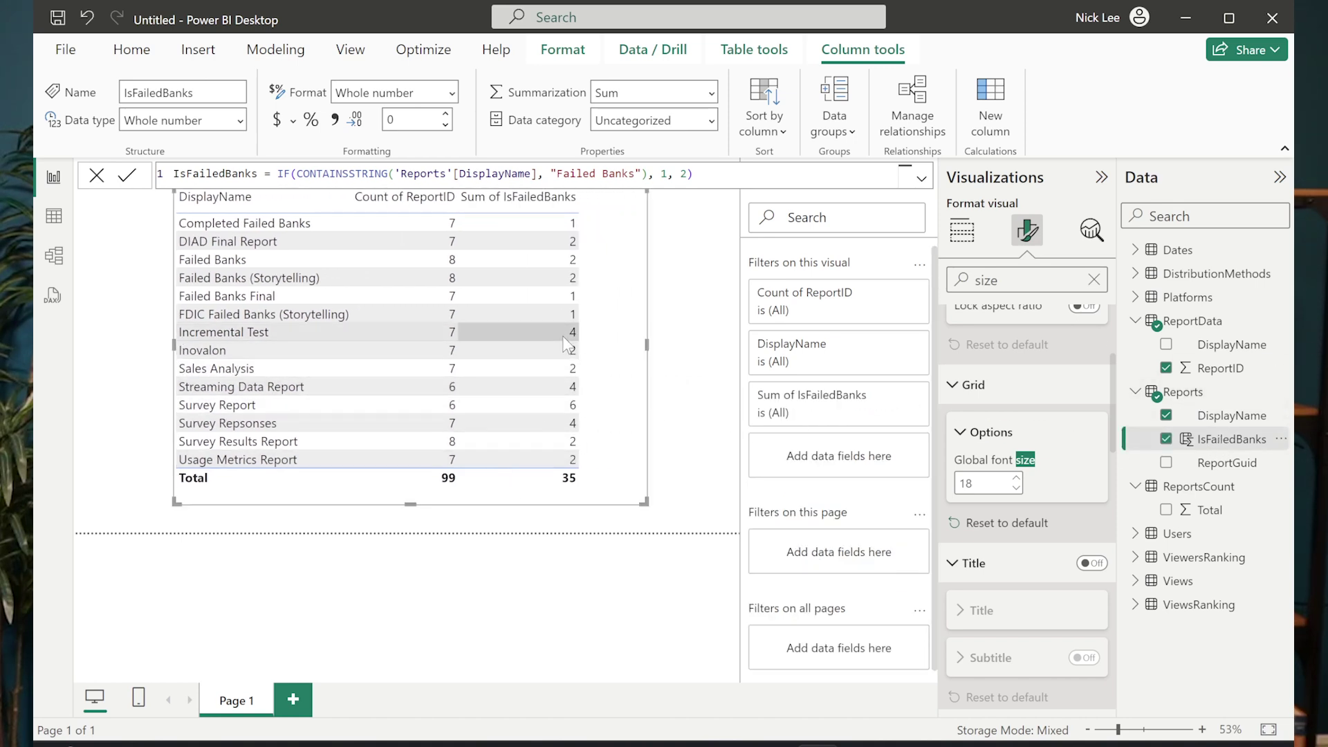
{"action": "left_click", "coordinate": [962, 230]}
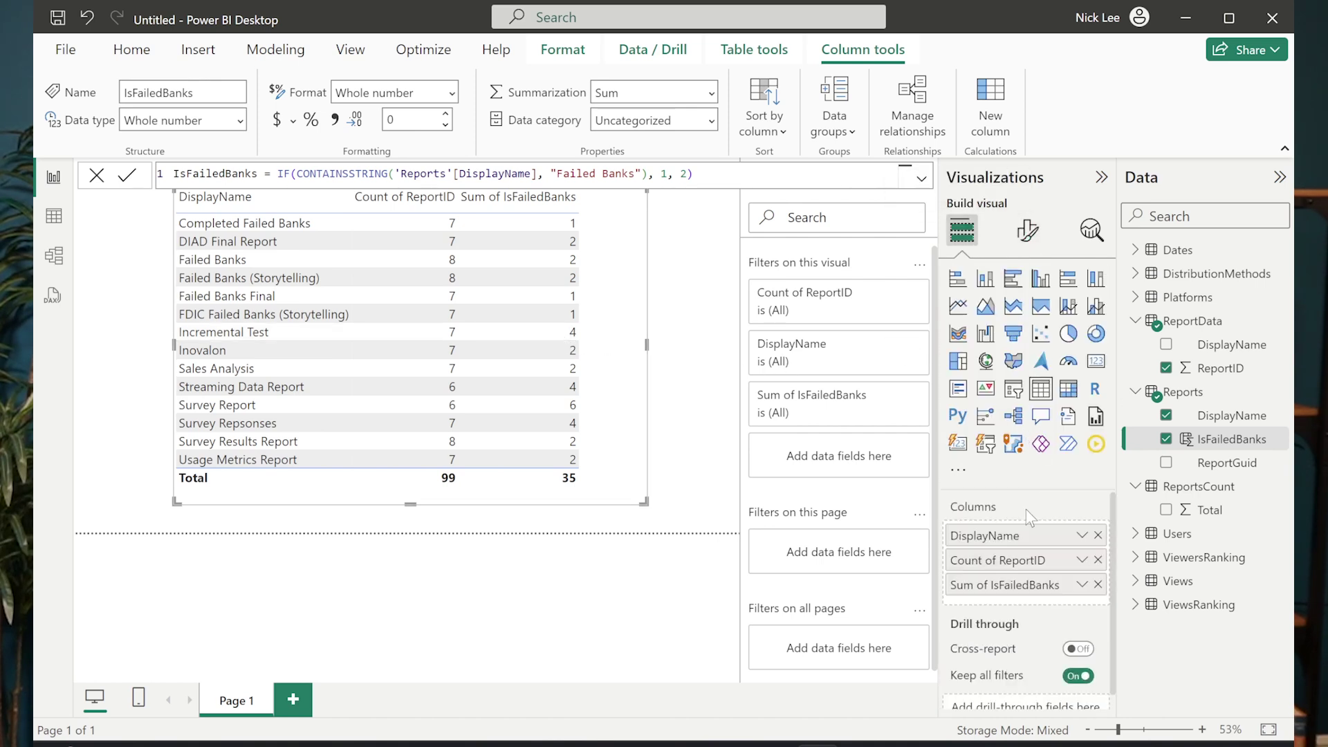